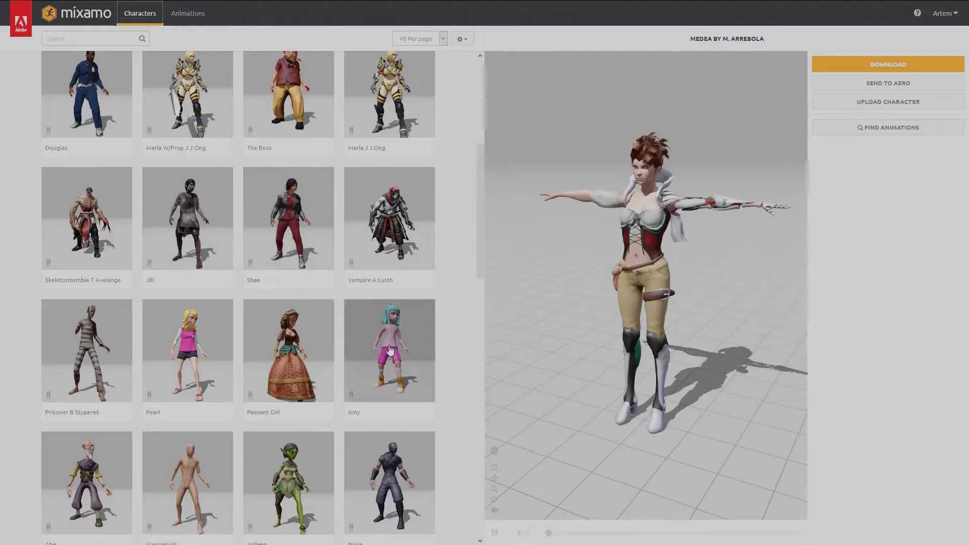
Choose the Kachujin G Rosales character in the Mixamo character library and preview it.
scroll(357, 307, "down", 5)
scroll(348, 288, "up", 10)
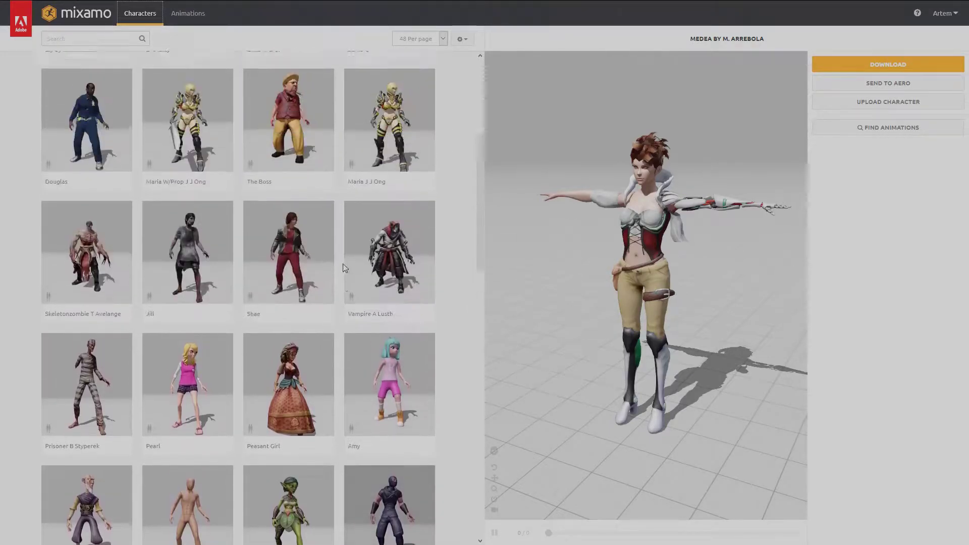
left_click_drag(698, 243, 555, 245)
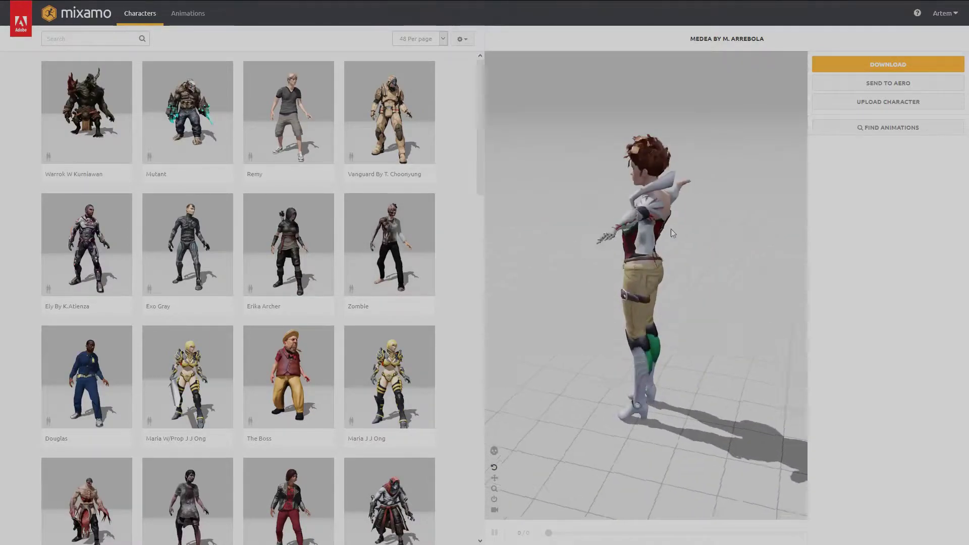
left_click_drag(664, 229, 747, 215)
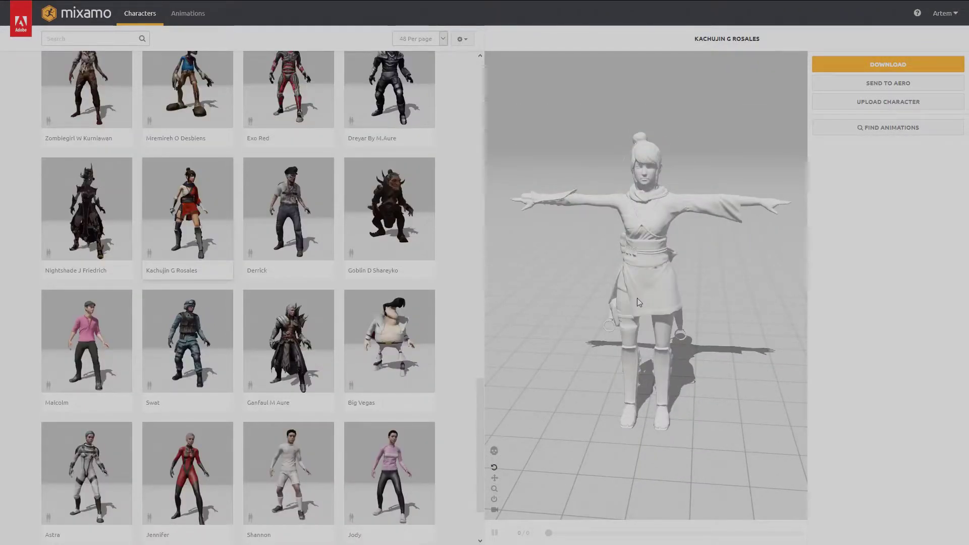
left_click_drag(677, 319, 658, 259)
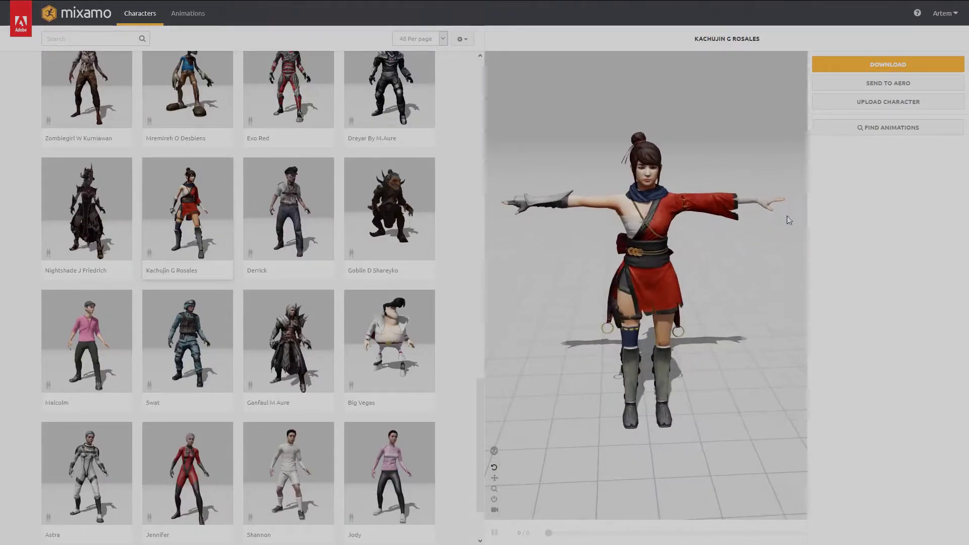
Download the character as FBX in T-pose and save it as kachujin_g_rosales.fbx in the Characters folder, overwriting the existing file.
left_click(888, 64)
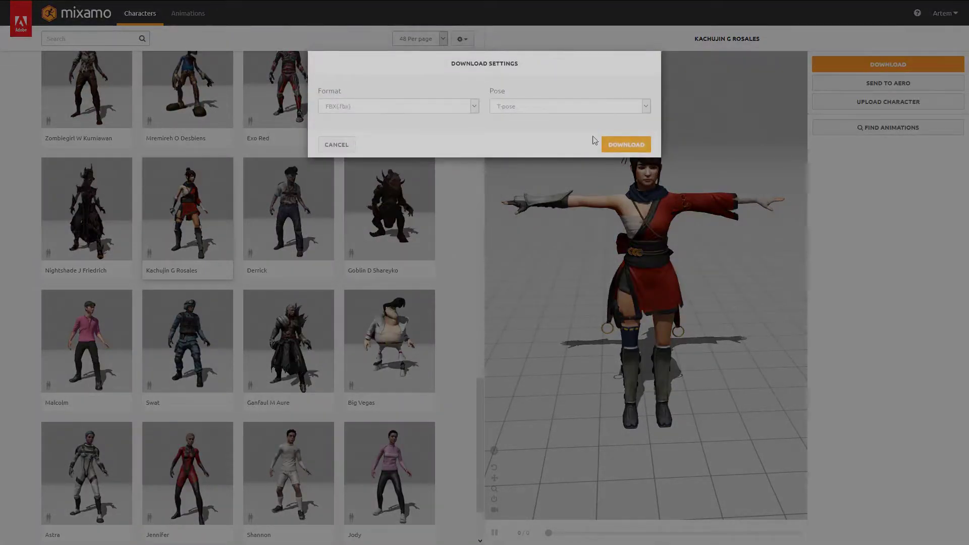
left_click(626, 145)
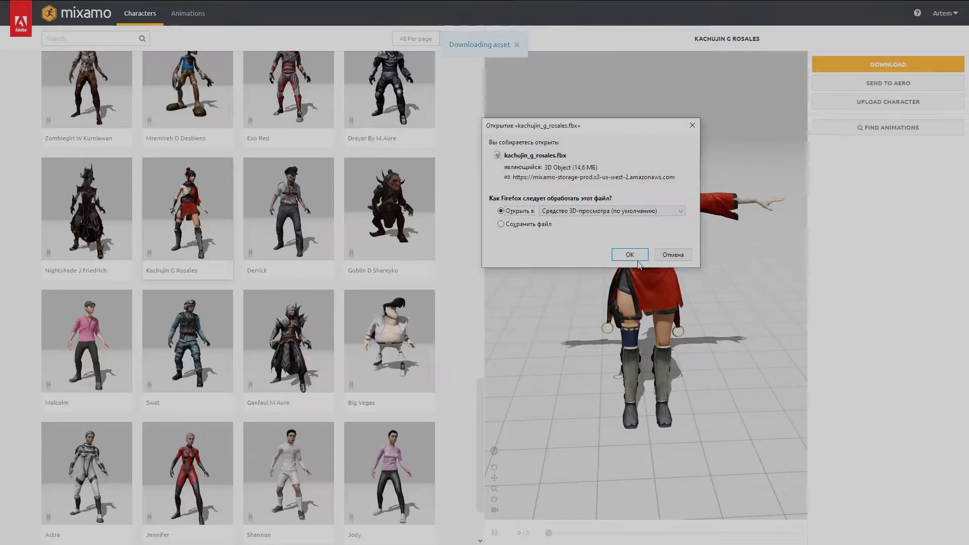
left_click(522, 225)
left_click(627, 256)
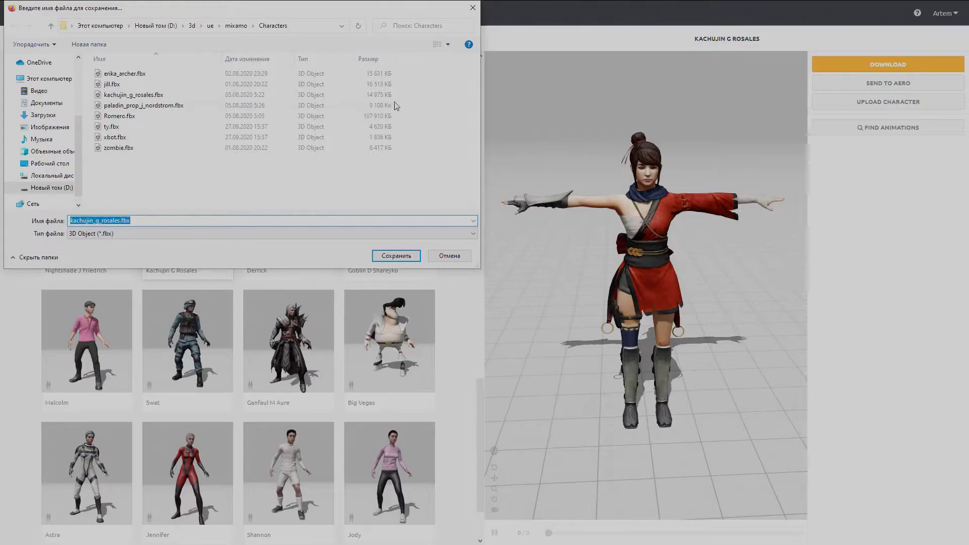
left_click(411, 256)
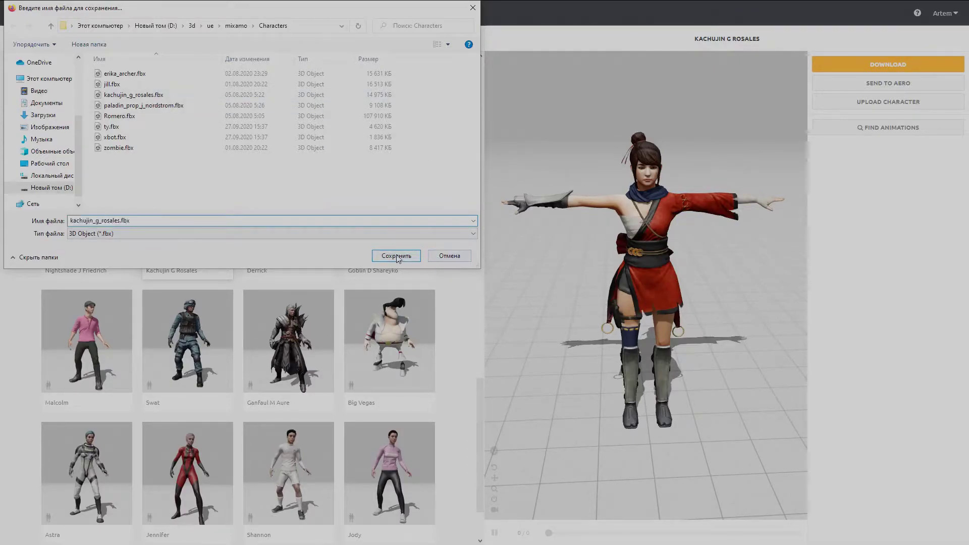
left_click(506, 271)
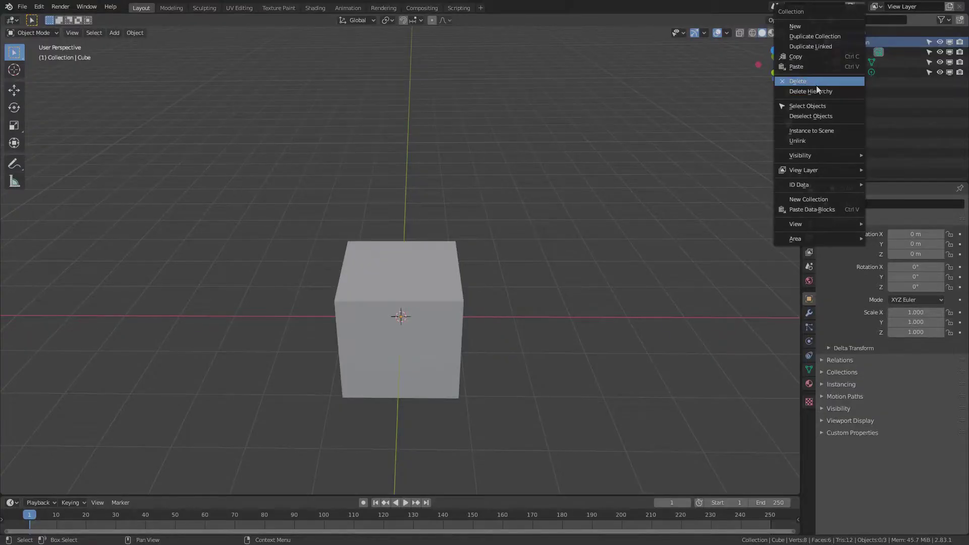
Switch to Blender, delete the default collection with its hierarchy, and set the scene's unit scale to 1.
left_click(814, 90)
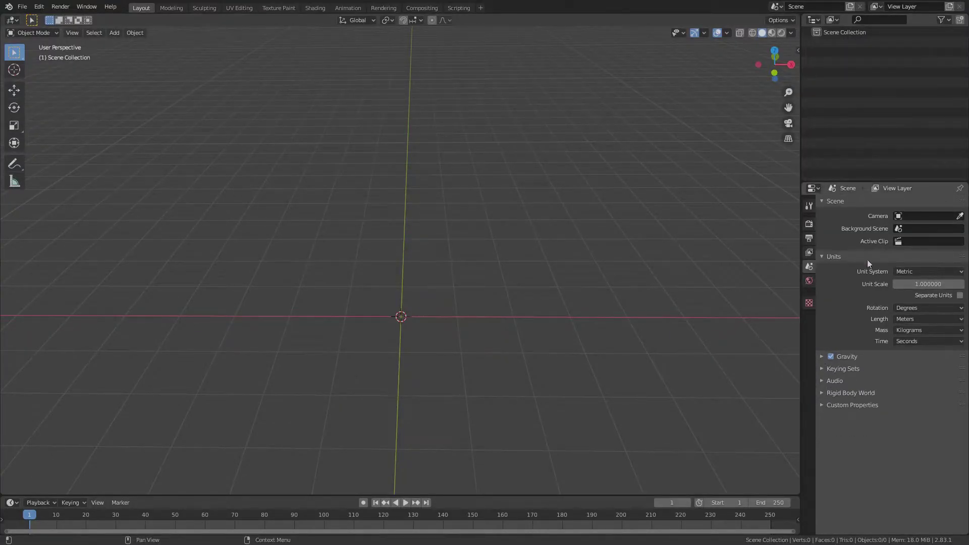
left_click(934, 285)
key("Return")
left_click(919, 285)
type("1")
key("Return")
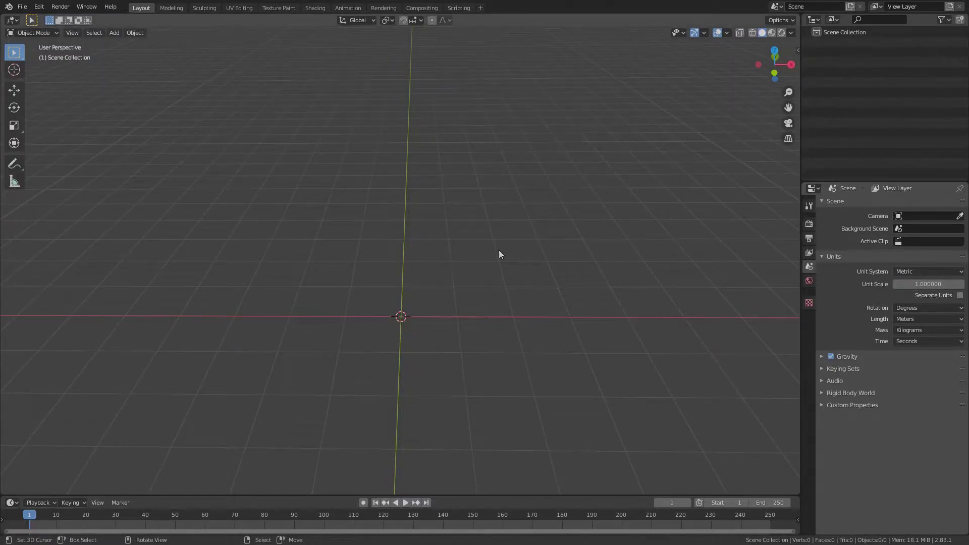
Import kachujin_g_rosales.fbx from the Characters folder as FBX with Ignore Leaf Bones enabled.
left_click(23, 6)
mouse_move(52, 143)
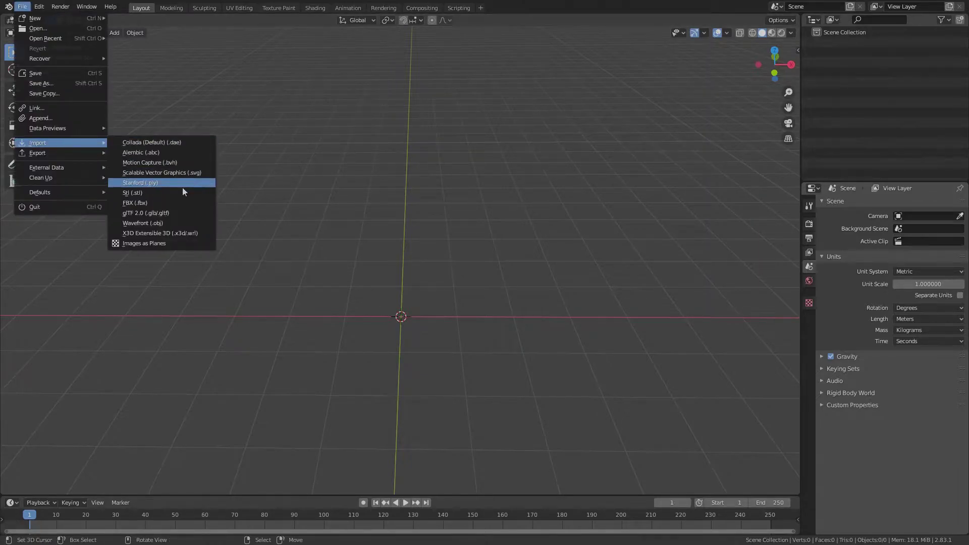
left_click(152, 201)
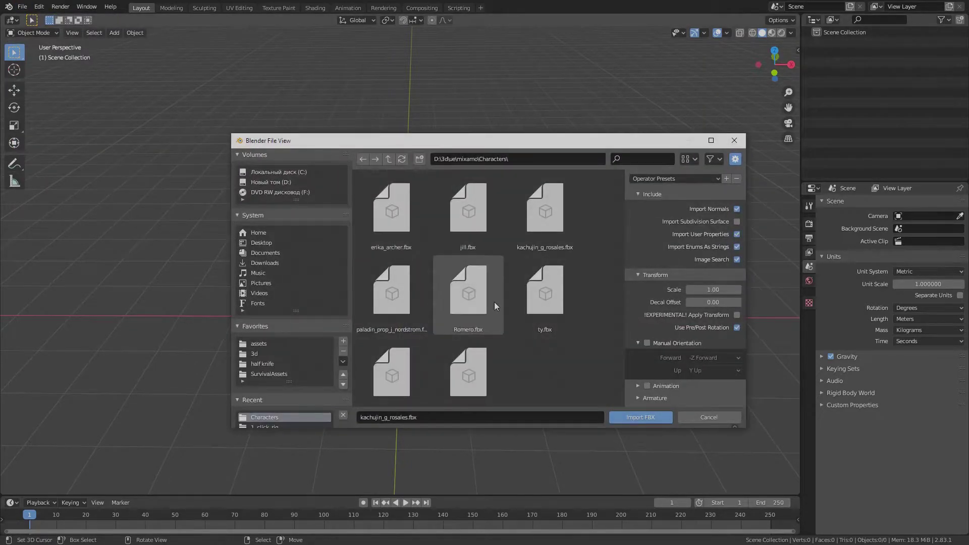
left_click(547, 225)
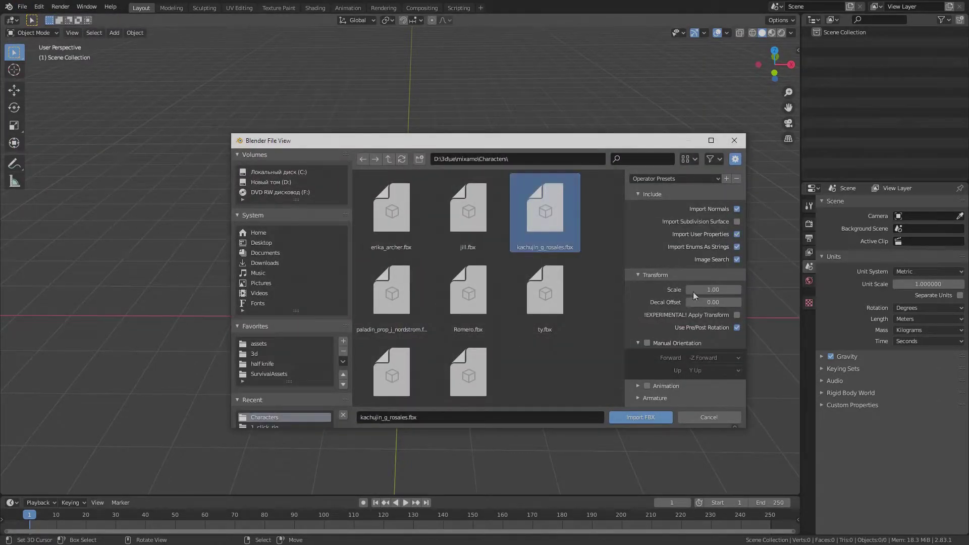
left_click(663, 404)
scroll(683, 374, "down", 3)
left_click(703, 348)
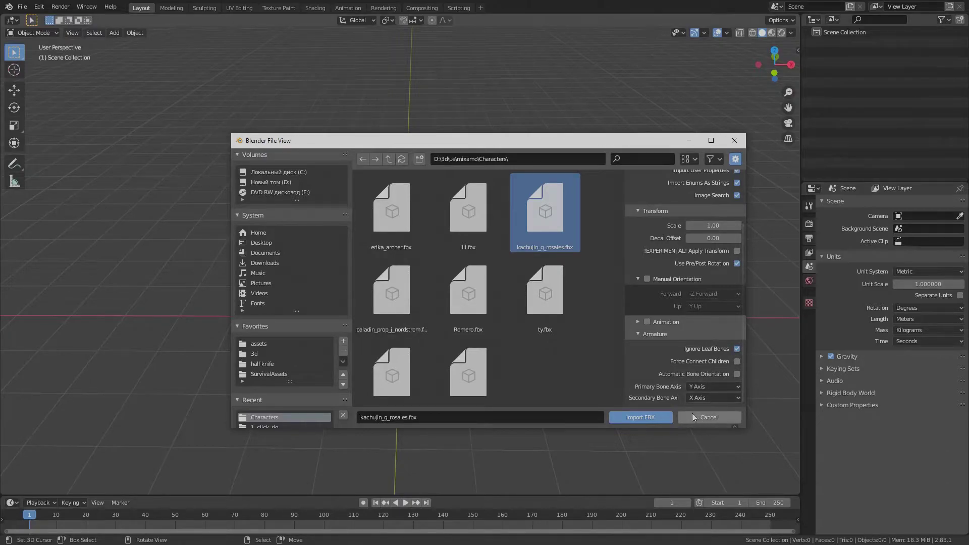
scroll(704, 322, "up", 3)
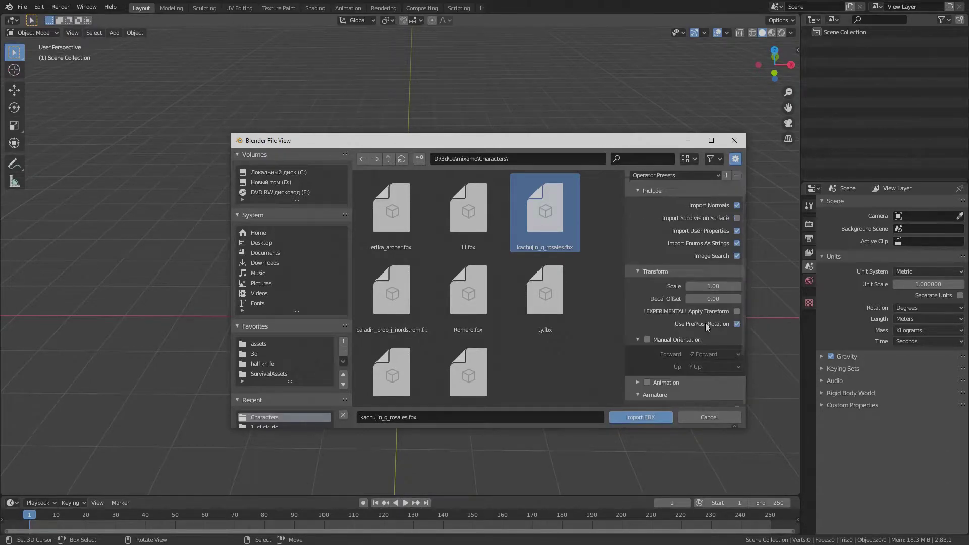
left_click(647, 417)
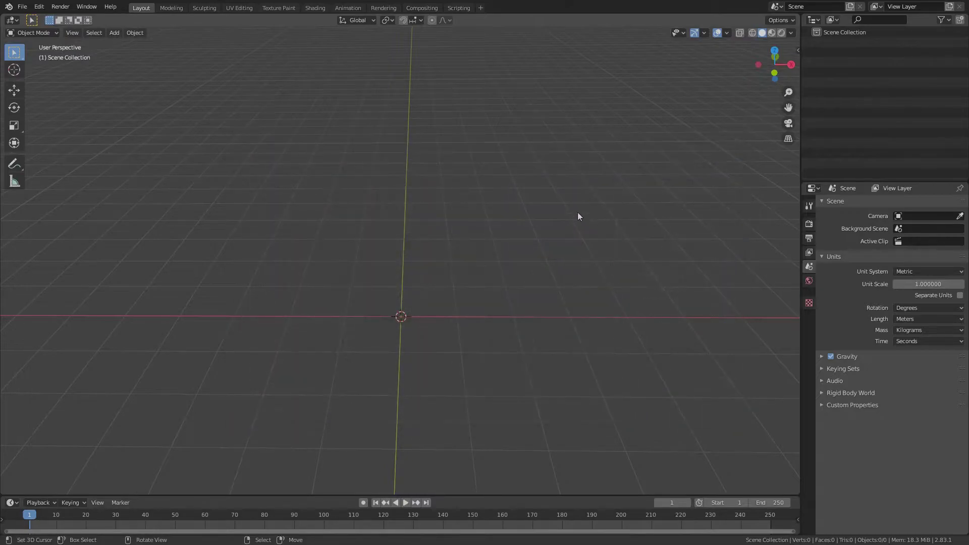
Set the imported character's armature to display in front of the mesh, and deselect it.
mouse_move(465, 203)
middle_mouse_down()
mouse_move(450, 203)
mouse_move(474, 198)
middle_mouse_up()
scroll(474, 198, "up", 5)
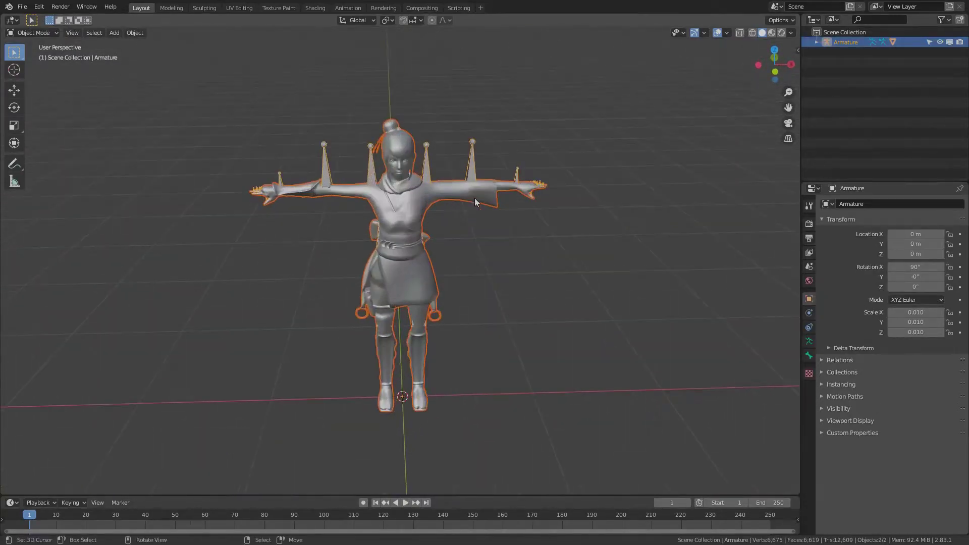
right_click(474, 172)
middle_click_drag(473, 171, 455, 165)
left_click(808, 341)
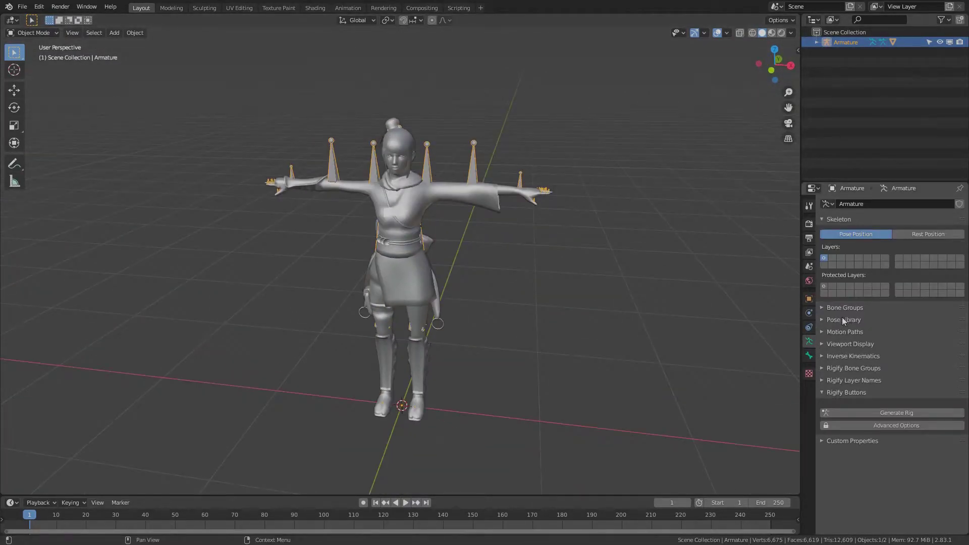
left_click(861, 341)
left_click(865, 342)
left_click(857, 343)
left_click(950, 371)
middle_click_drag(716, 267, 659, 266)
left_click(628, 213)
middle_click_drag(627, 214, 548, 192)
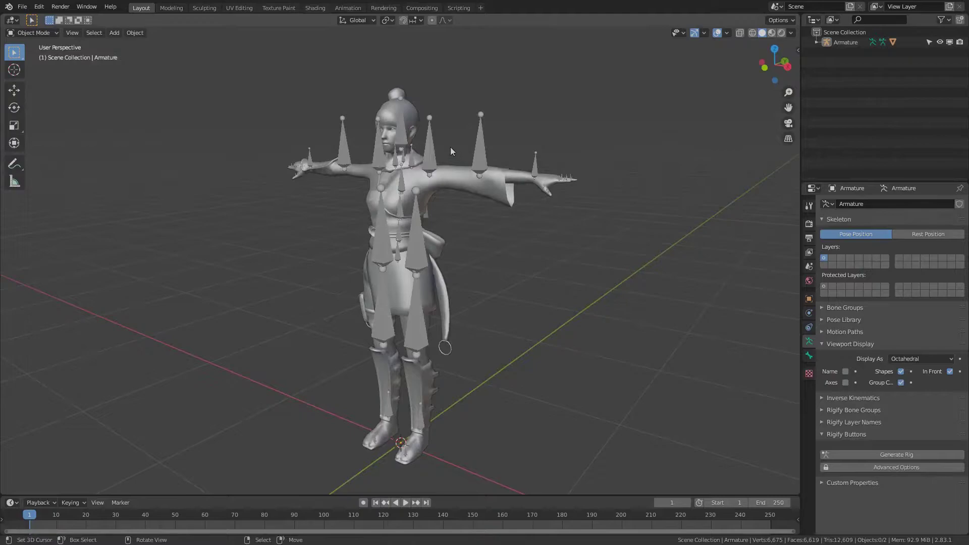
Examine the names of the arm, head and leg bones in the armature's Edit Mode, and return to Object Mode.
left_click(434, 148)
key("Tab")
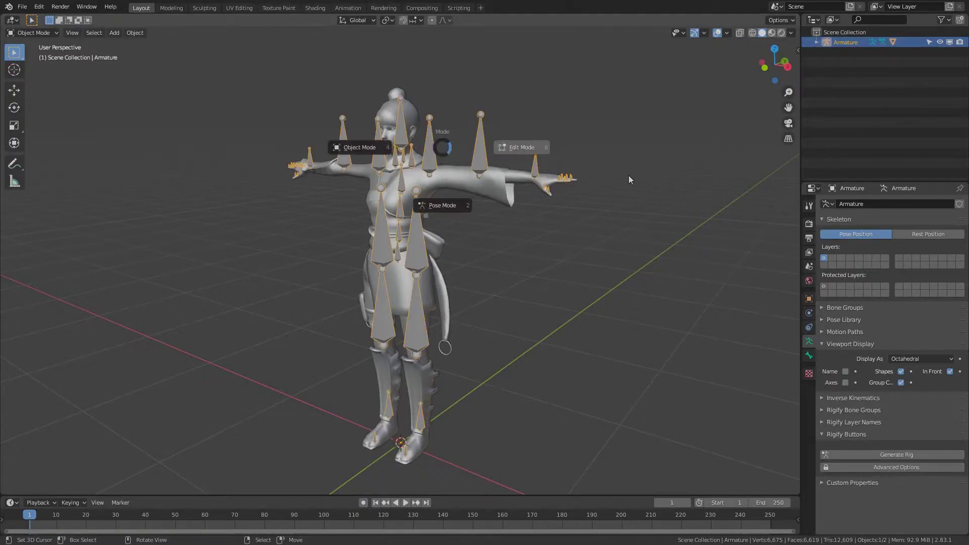
left_click(628, 175)
right_click(429, 150)
right_click(477, 151)
right_click(400, 126)
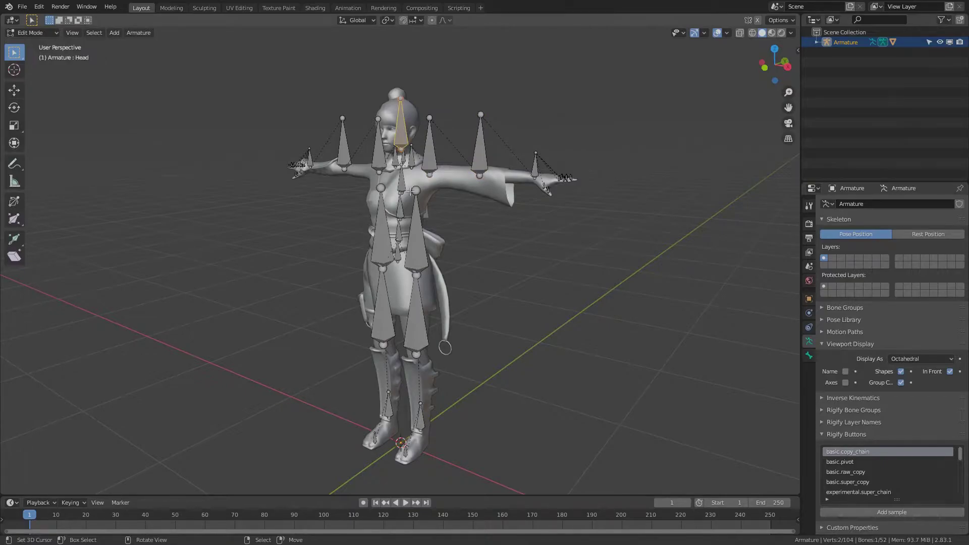
right_click(418, 230)
right_click(381, 230)
right_click(377, 302)
key("Tab")
left_click(478, 319)
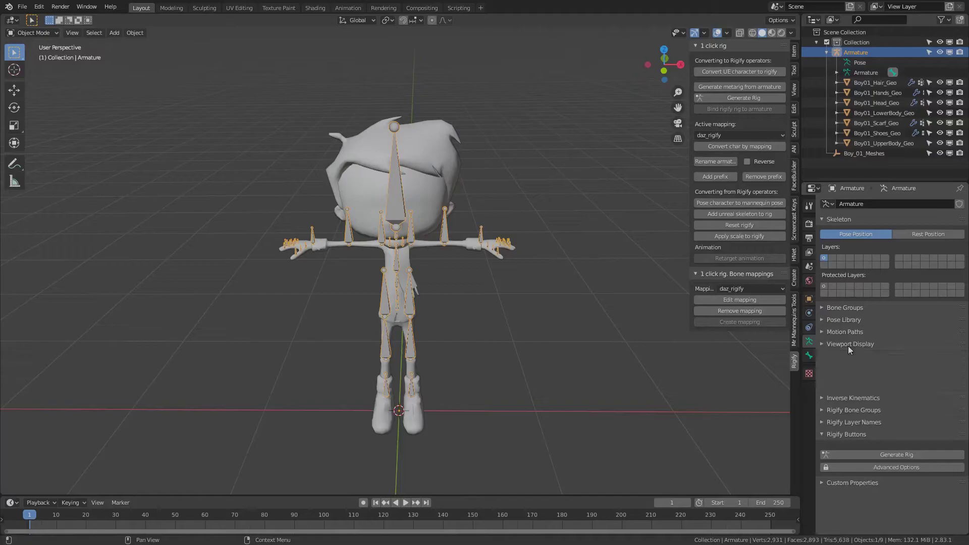
In the boy character scene, join all meshes from Boy01_Hair_Geo to Boy01_UpperBody_Geo into one object.
left_click(847, 344)
right_click(453, 213)
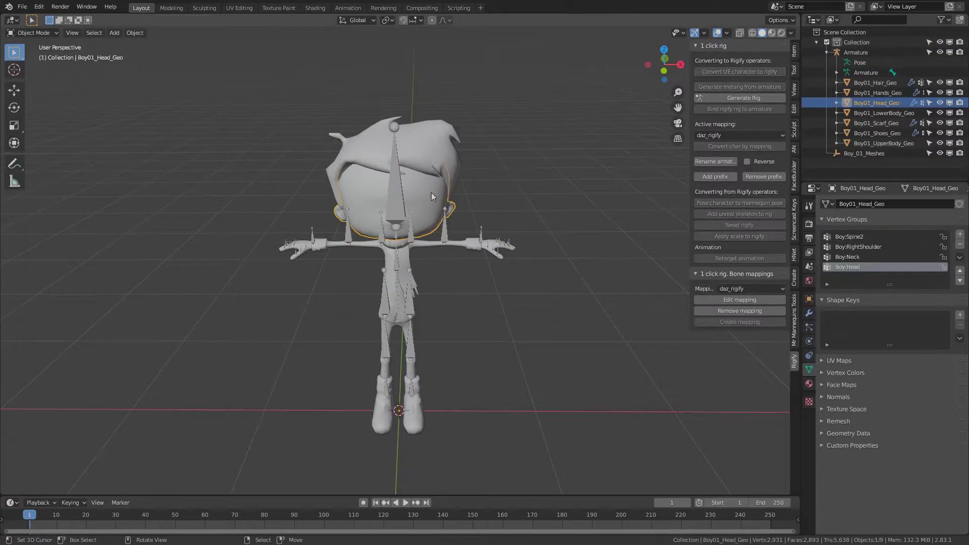
right_click(447, 151)
right_click(428, 192)
left_click(878, 83)
left_click(868, 143, "shift")
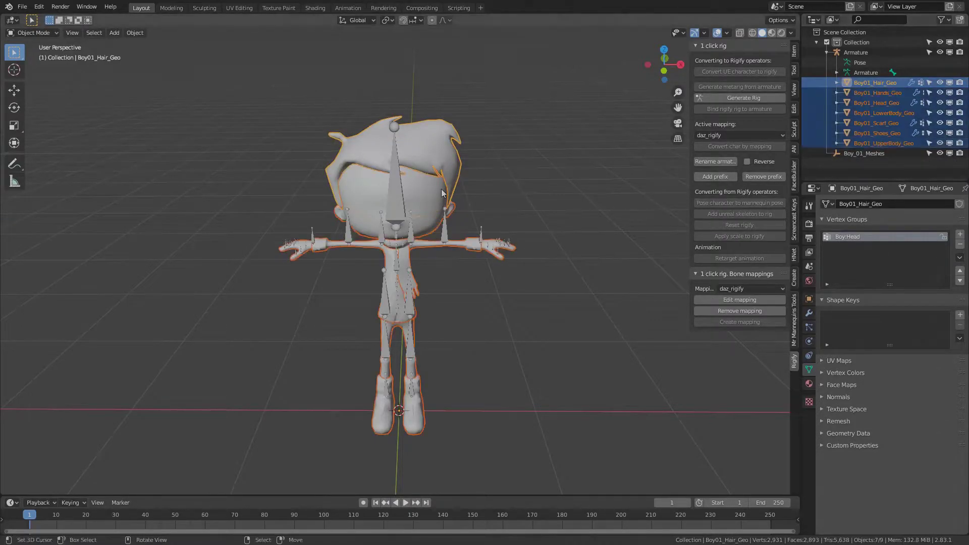
key("ctrl+j")
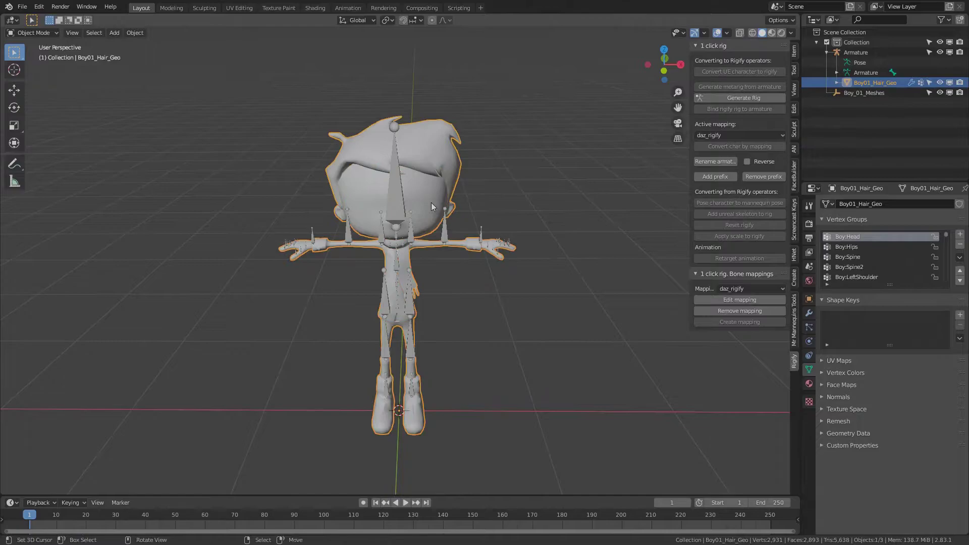
Inspect the names of the boy armature's arm and head bones in Edit Mode.
left_click(553, 163)
left_click(393, 193)
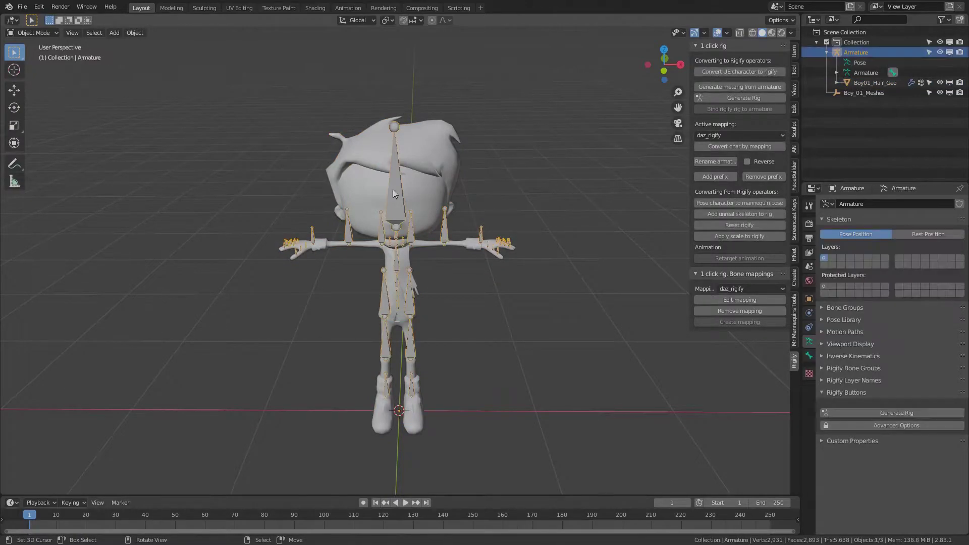
key("Tab")
scroll(477, 238, "up", 2)
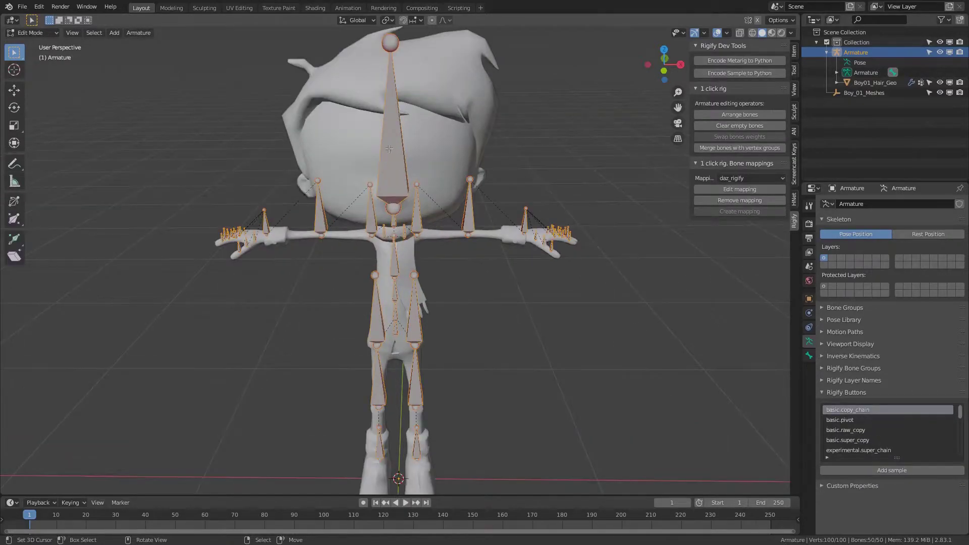
left_click(417, 204)
left_click(464, 207)
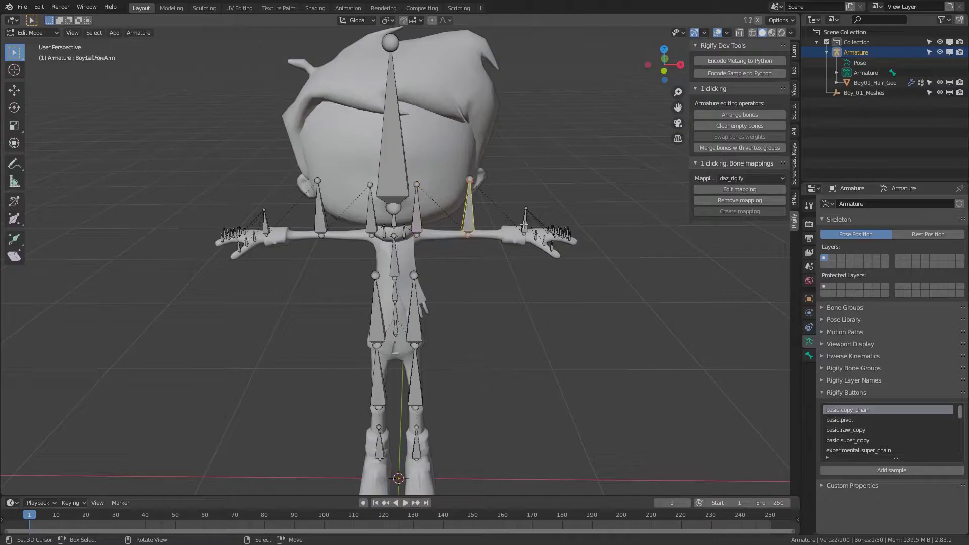
left_click(384, 140)
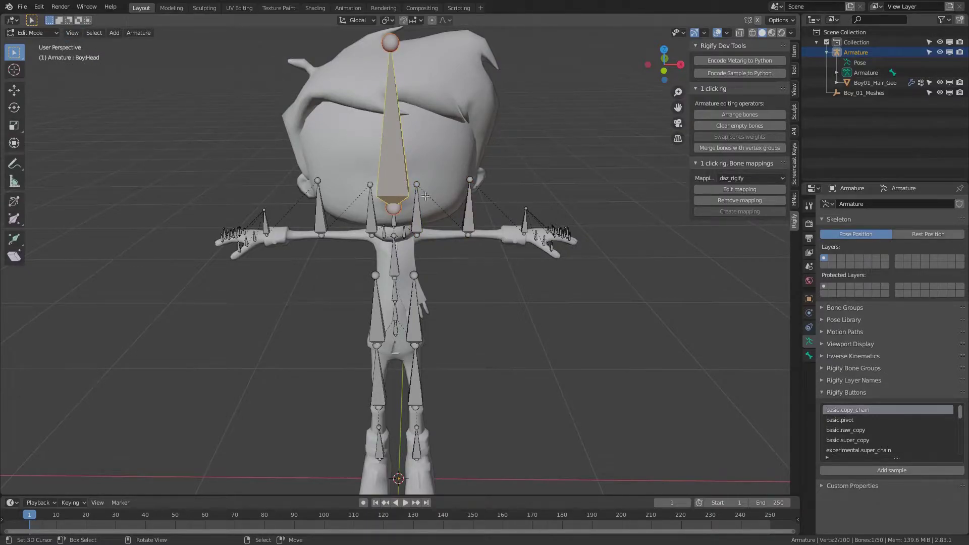
Return to Object Mode and remove the prefix "Boy:" from the armature's bone names.
key("ctrl+Tab")
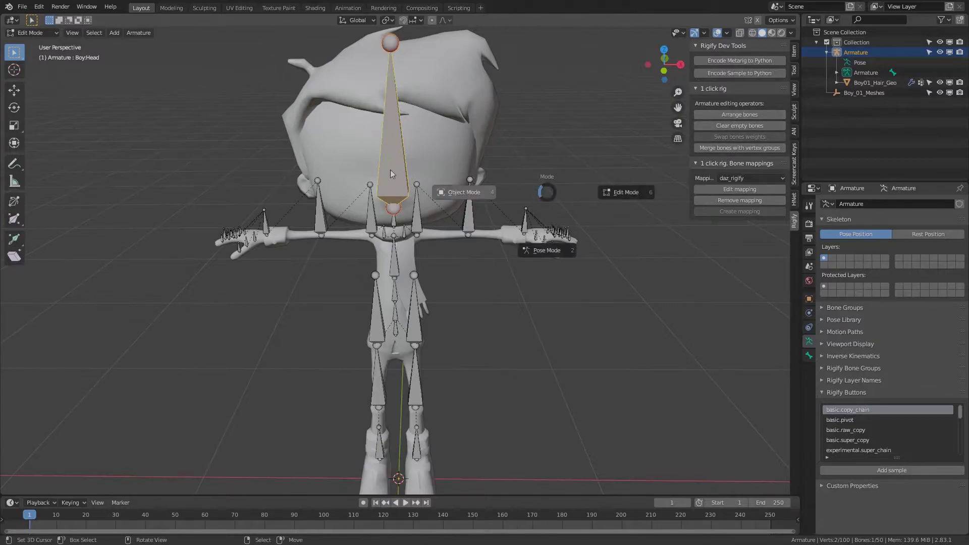
left_click(392, 170)
left_click(762, 177)
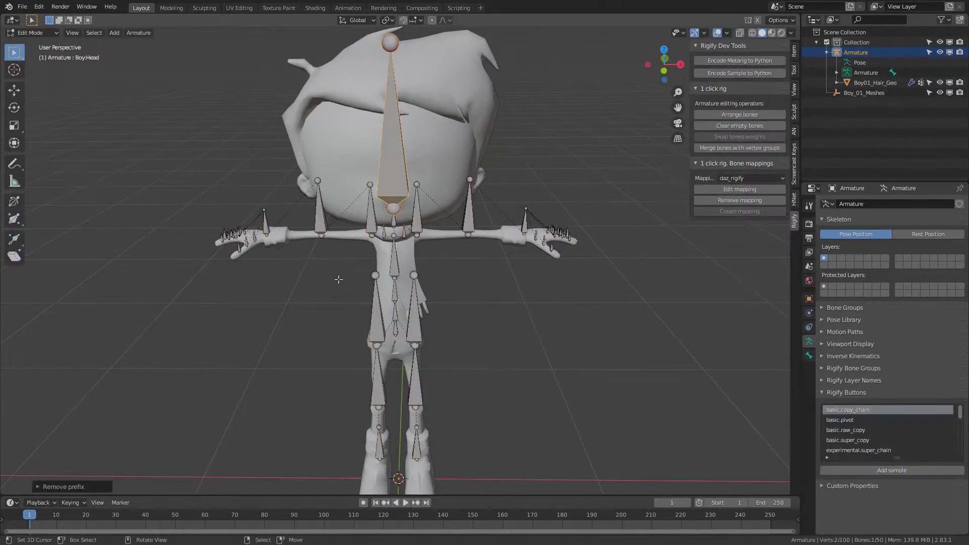
left_click(72, 485)
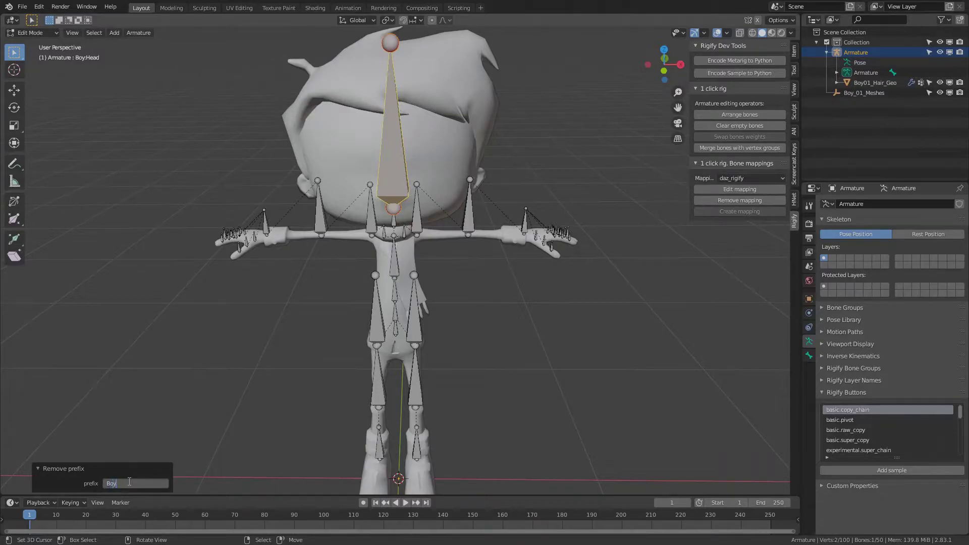
type(":")
key("Return")
Check the names of the boy's left arm bones after the prefix removal, and return to Object Mode.
left_click(421, 213)
right_click(467, 220)
right_click(523, 223)
key("Tab")
left_click(334, 246)
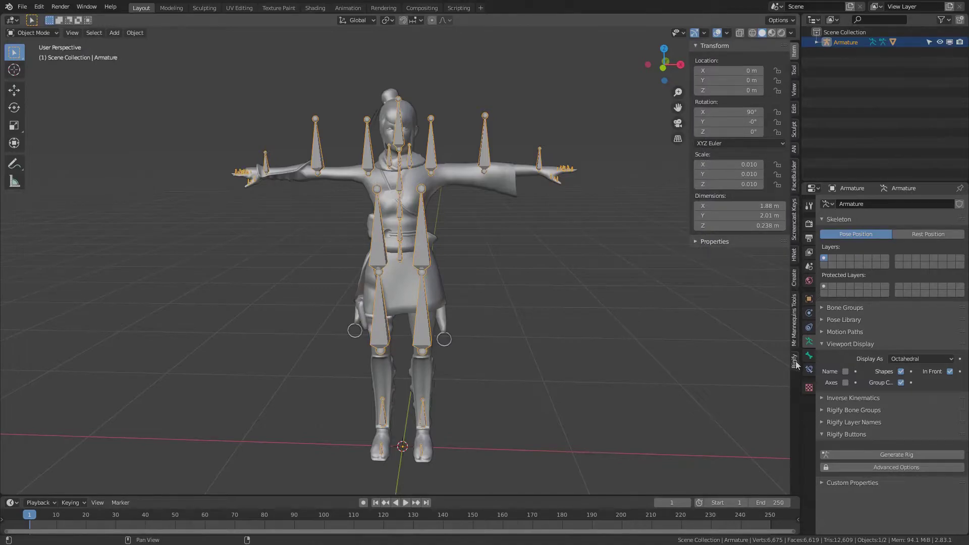
Set the 1 click rig active mapping to mixamo_rigify and convert the character by that mapping.
left_click(794, 362)
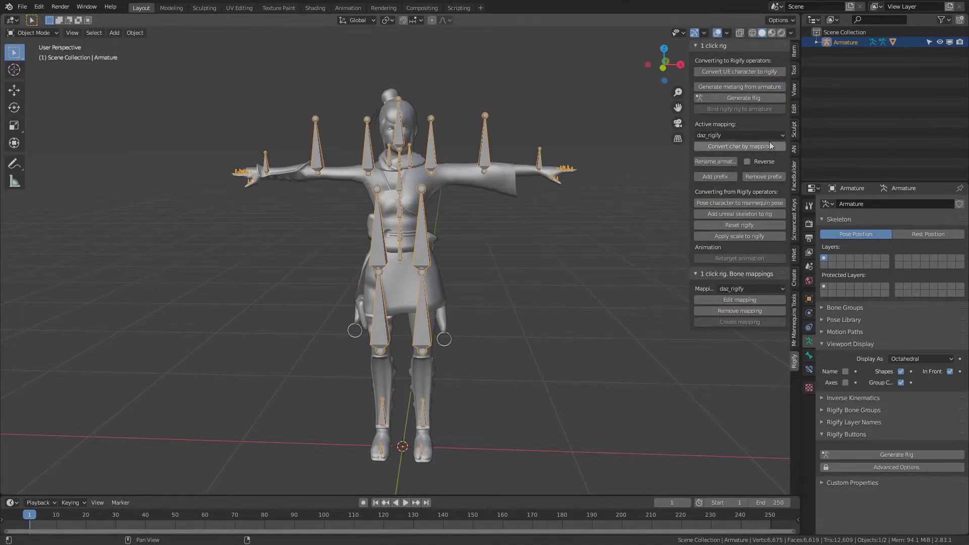
left_click(727, 133)
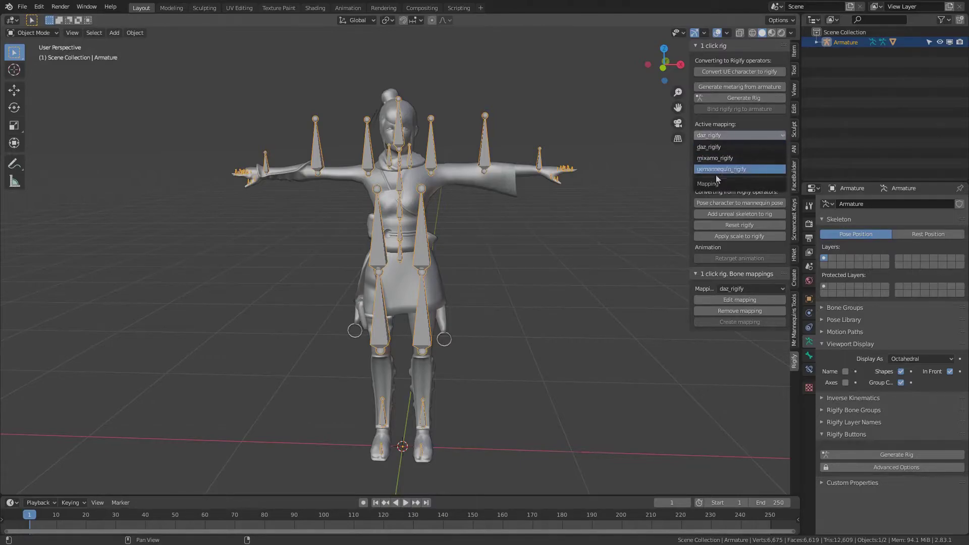
left_click(733, 158)
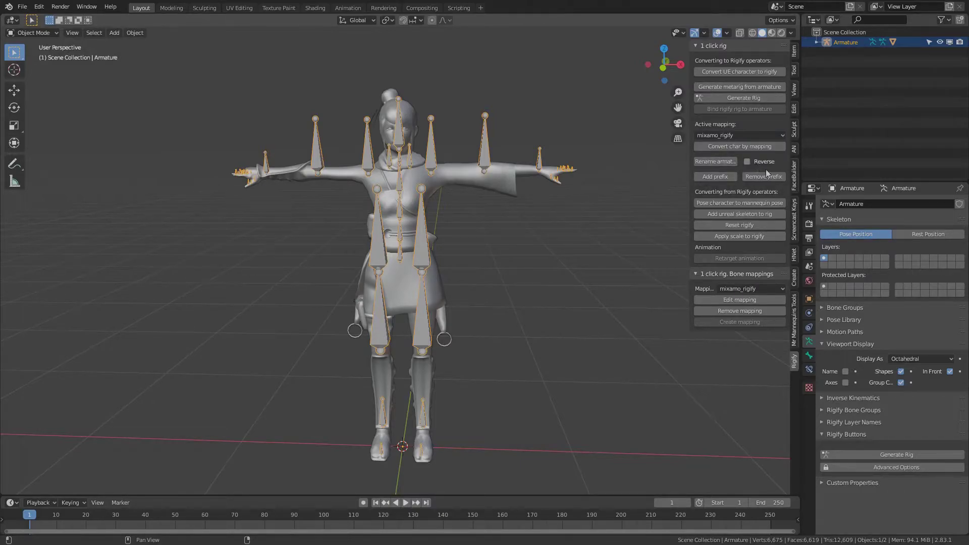
left_click(741, 147)
middle_click_drag(541, 137, 498, 190)
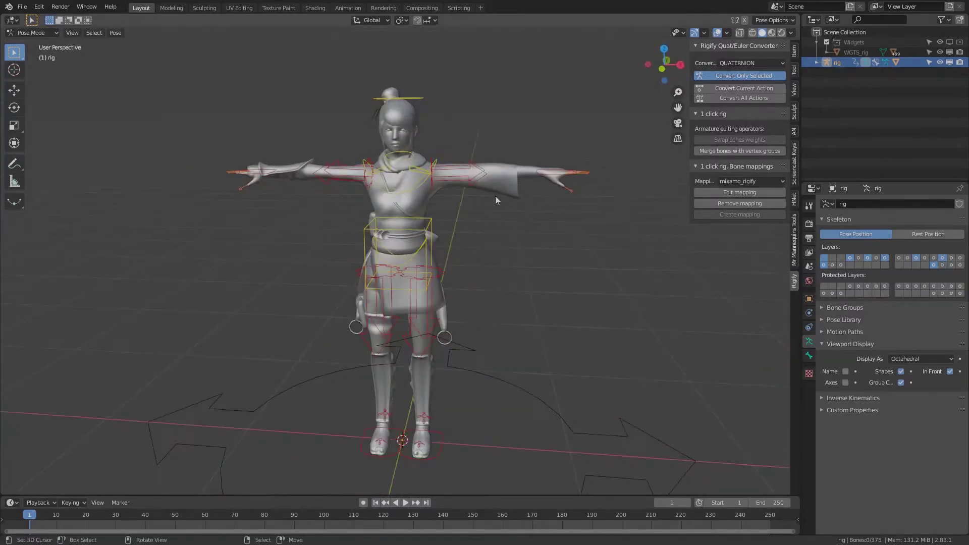
Test the generated rig by rotating the hips control and moving the torso control, cancelling both transforms.
left_click(422, 246)
key("r")
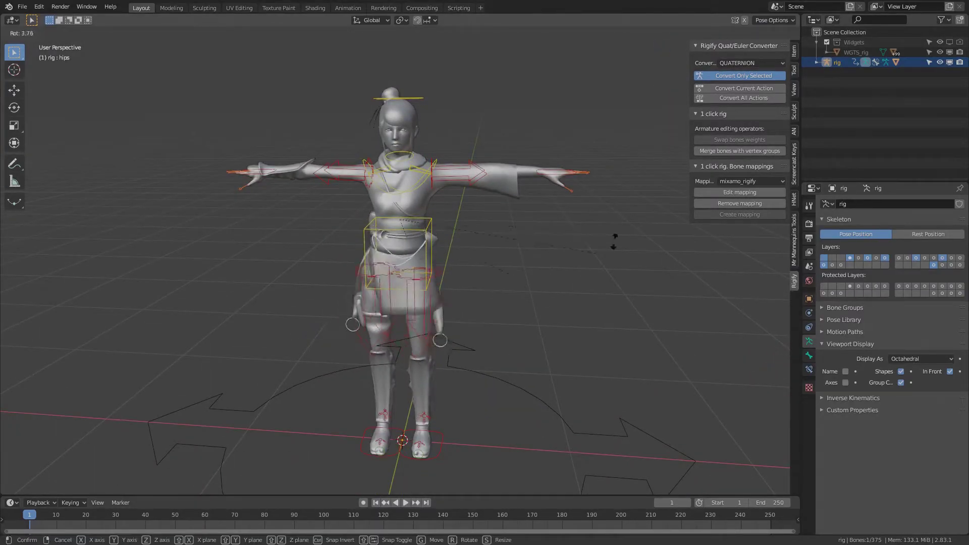
right_click(484, 225)
left_click(426, 225)
key("g")
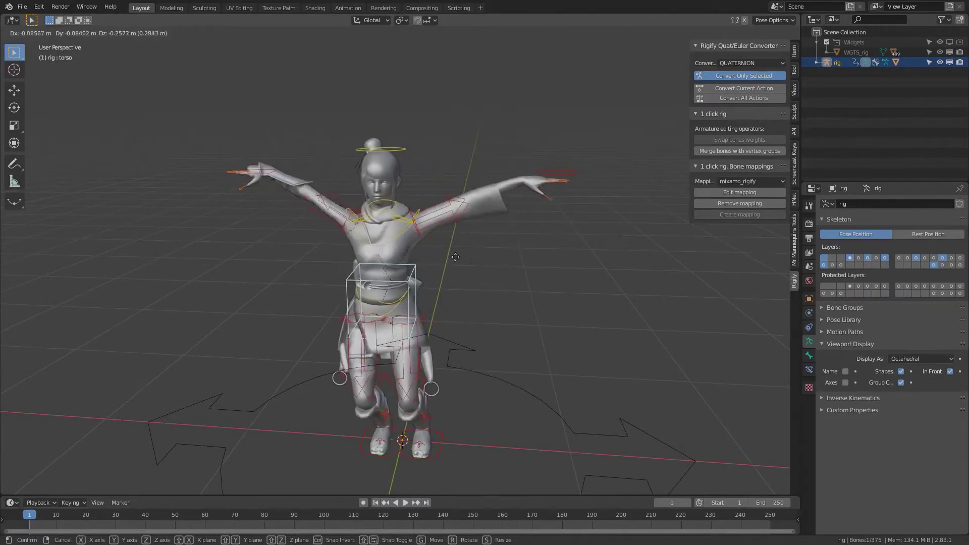
right_click(515, 233)
Test the left hand's deformation by scaling the index, middle, ring, pinky and thumb master controls in turn.
middle_click_drag(516, 231, 564, 304)
left_click(675, 328)
key("s")
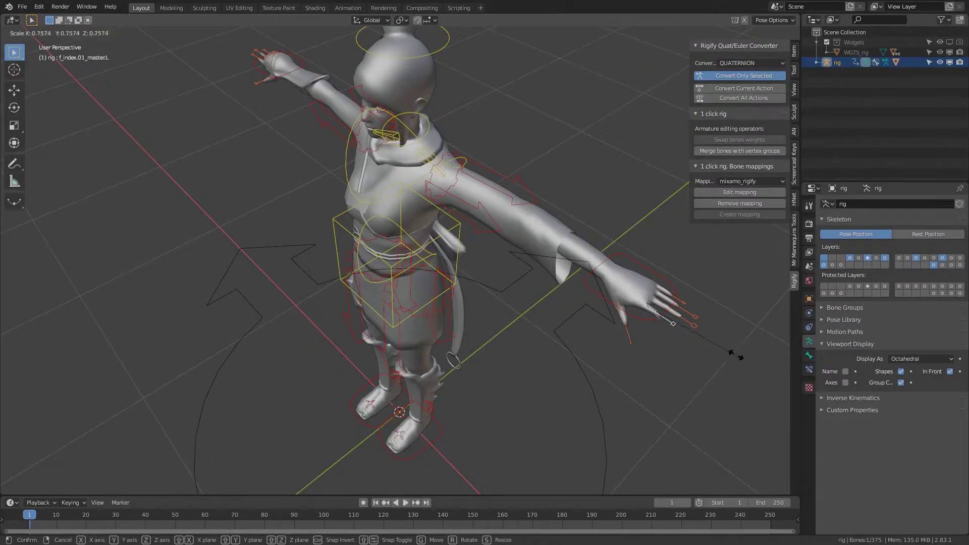
left_click(740, 356)
left_click(701, 326)
key("s")
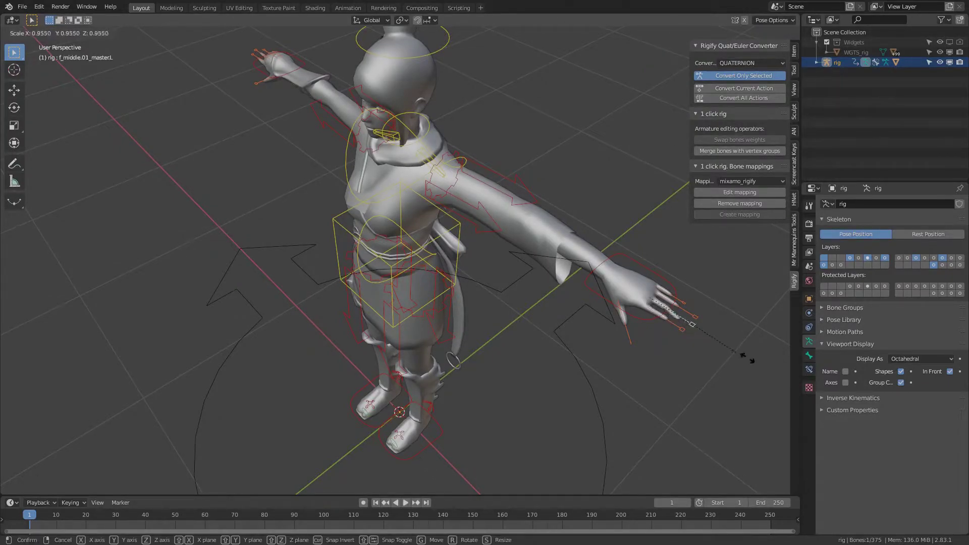
left_click(734, 343)
left_click(701, 322)
key("s")
left_click(732, 345)
left_click(691, 302)
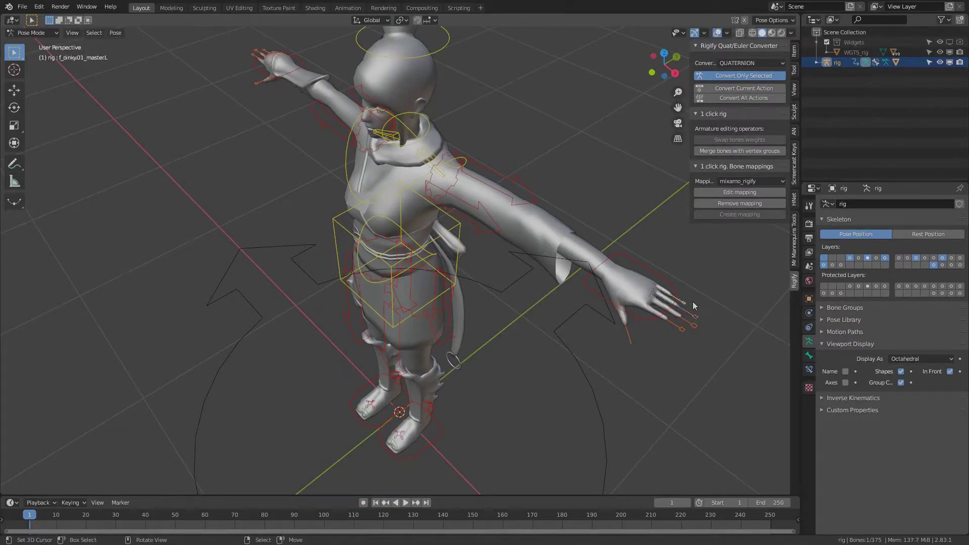
key("s")
left_click(724, 327)
left_click(633, 345)
key("s")
left_click(661, 346)
middle_click_drag(661, 346, 571, 273)
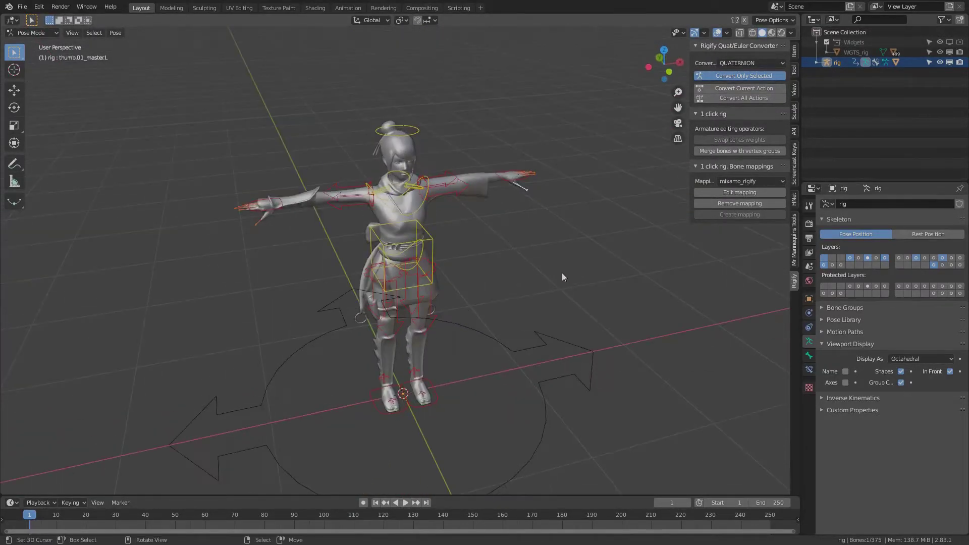
Return to Object Mode and try to pose the rigged character to the mannequin pose.
left_click(513, 265)
middle_click_drag(513, 265, 473, 254)
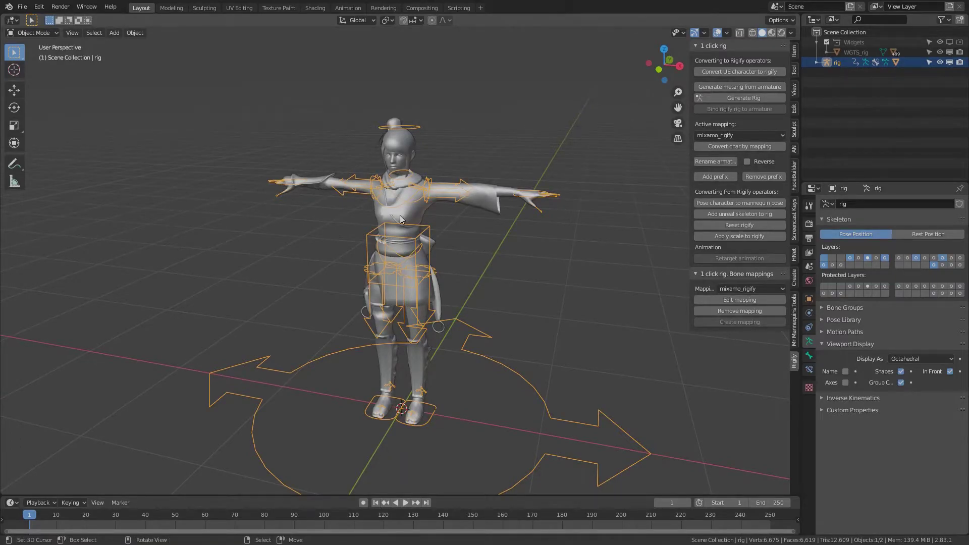
middle_click_drag(528, 261, 500, 259)
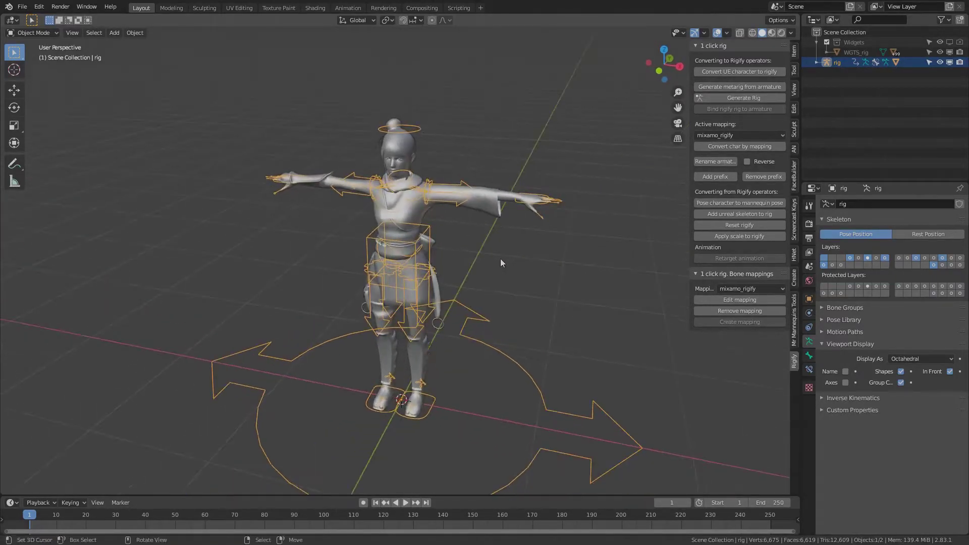
left_click(760, 203)
middle_click_drag(511, 226, 458, 232)
left_click(467, 227)
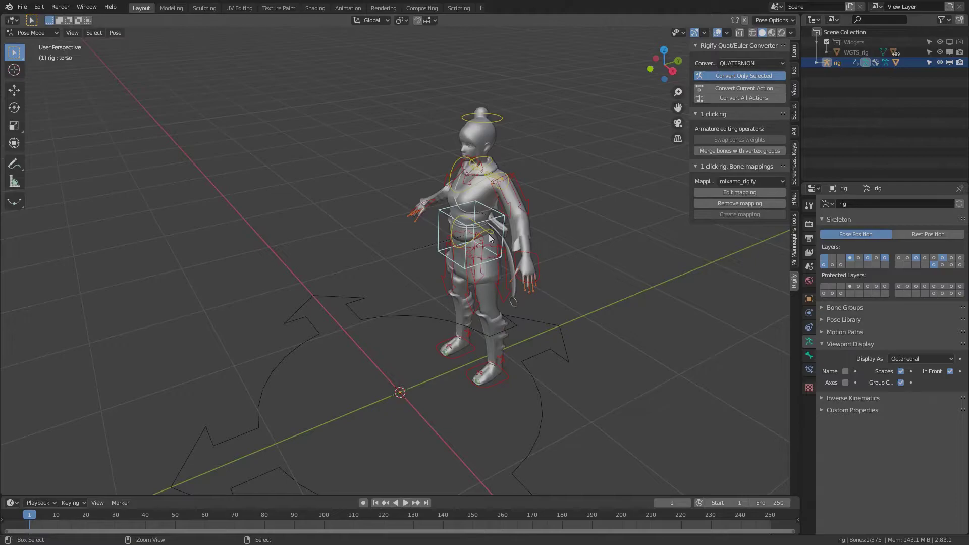
key("ctrl+Tab")
Set the scene's unit scale to 0.01.
middle_click_drag(492, 256, 550, 220)
middle_click_drag(551, 220, 551, 217)
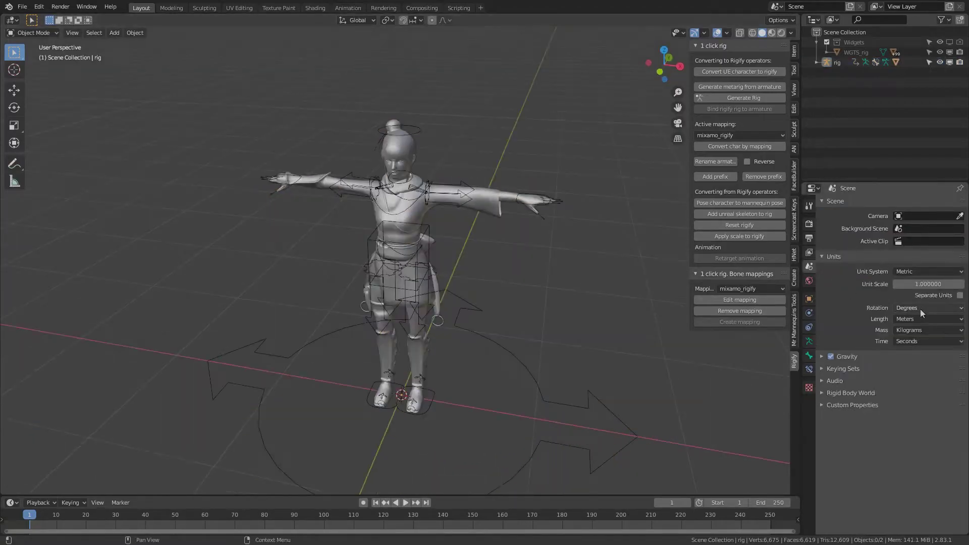
left_click(919, 284)
type(".01")
key("Return")
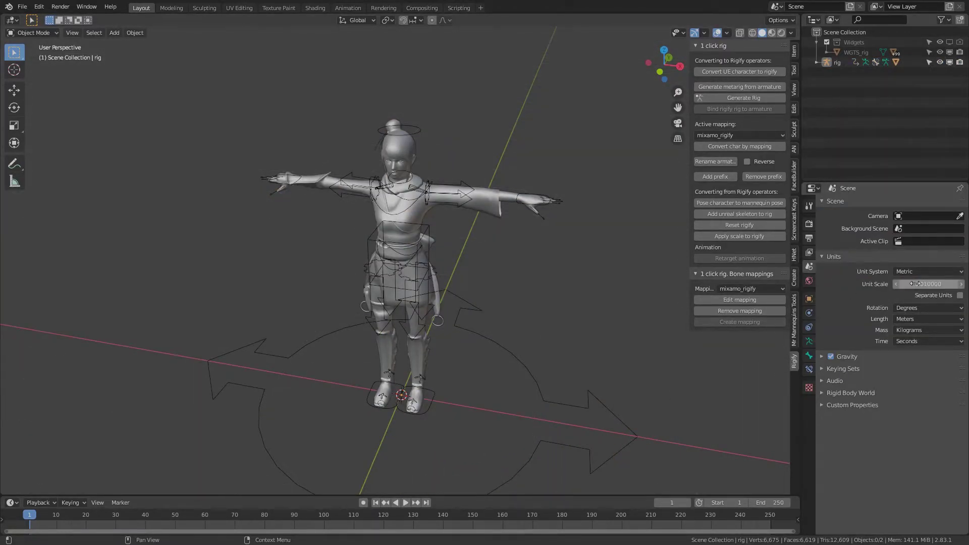
Check the dimensions of the rig and the character mesh, and scale the rig up by 100.
left_click(468, 331)
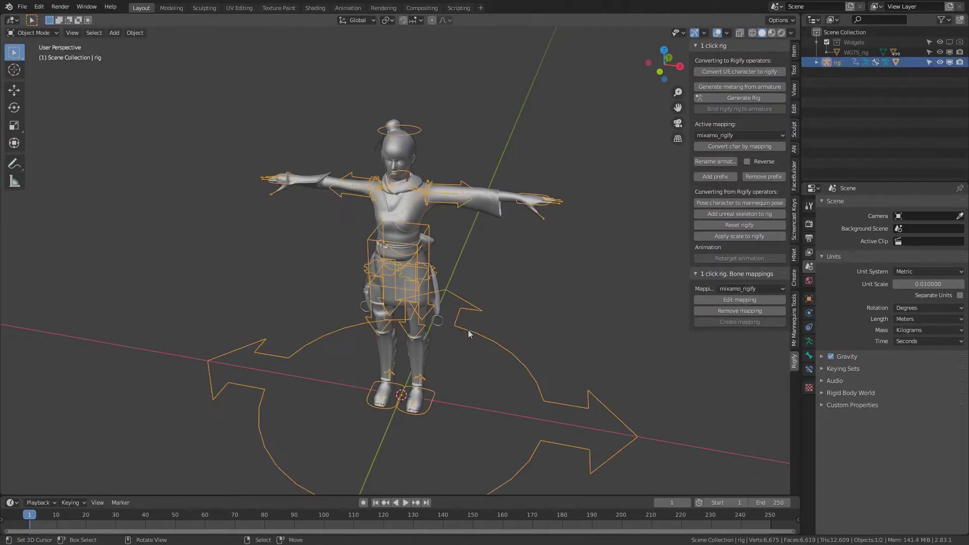
middle_click_drag(564, 303, 535, 253)
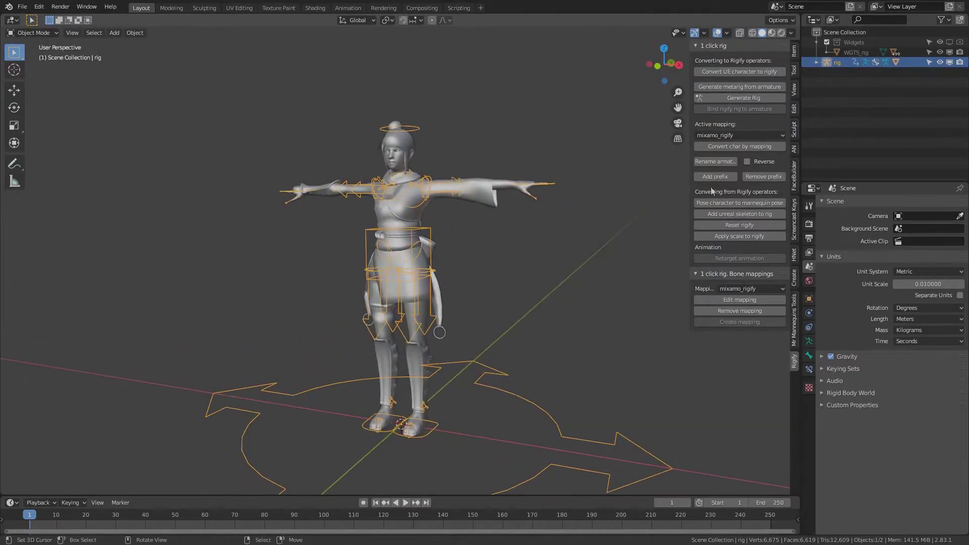
left_click(796, 50)
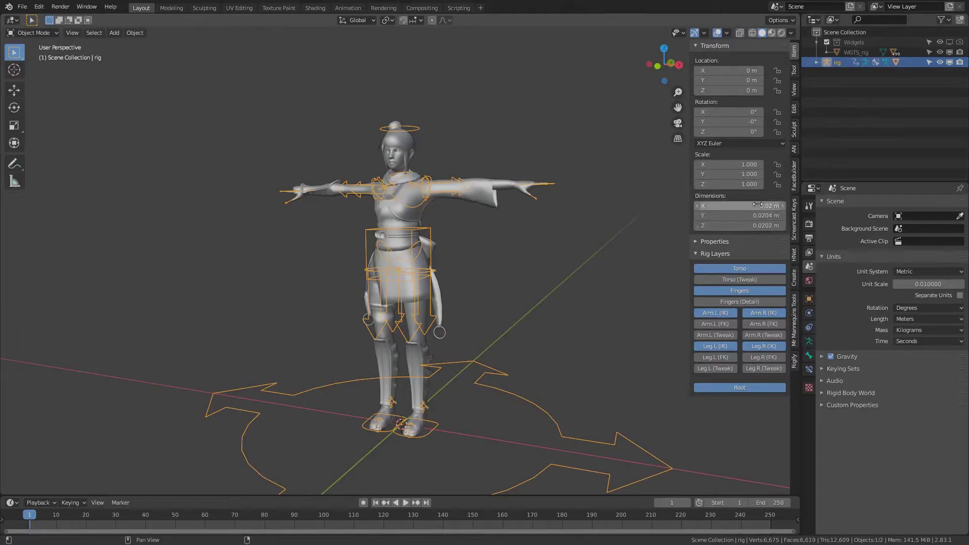
left_click(413, 214)
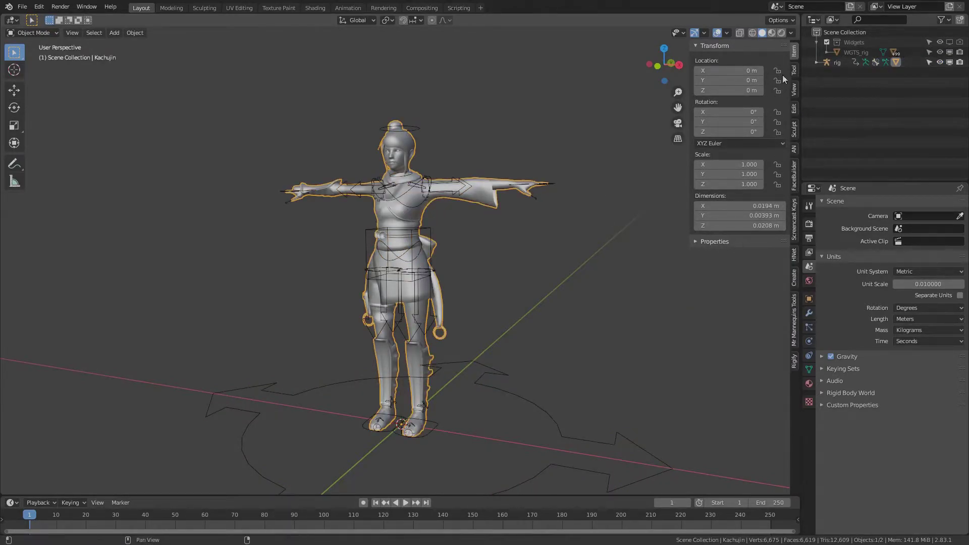
left_click(494, 382)
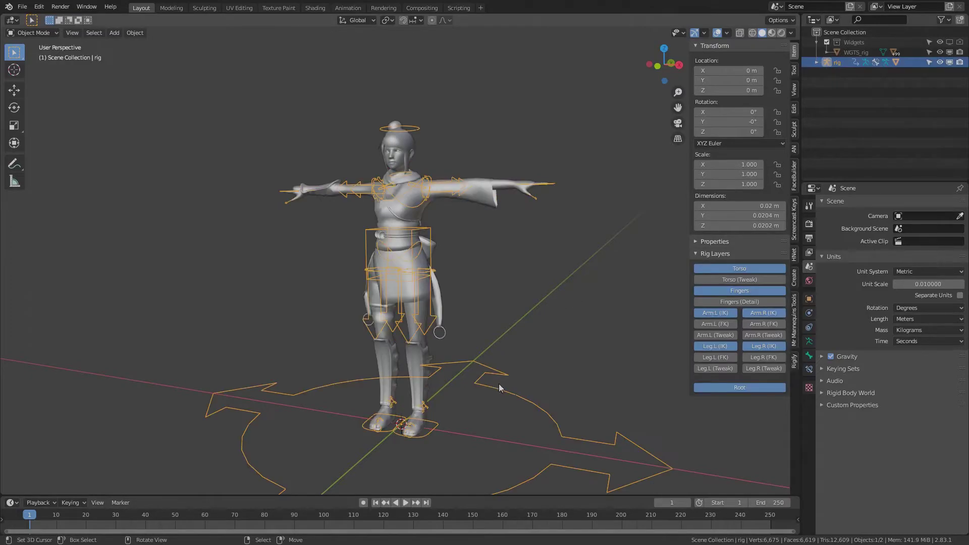
type("s1")
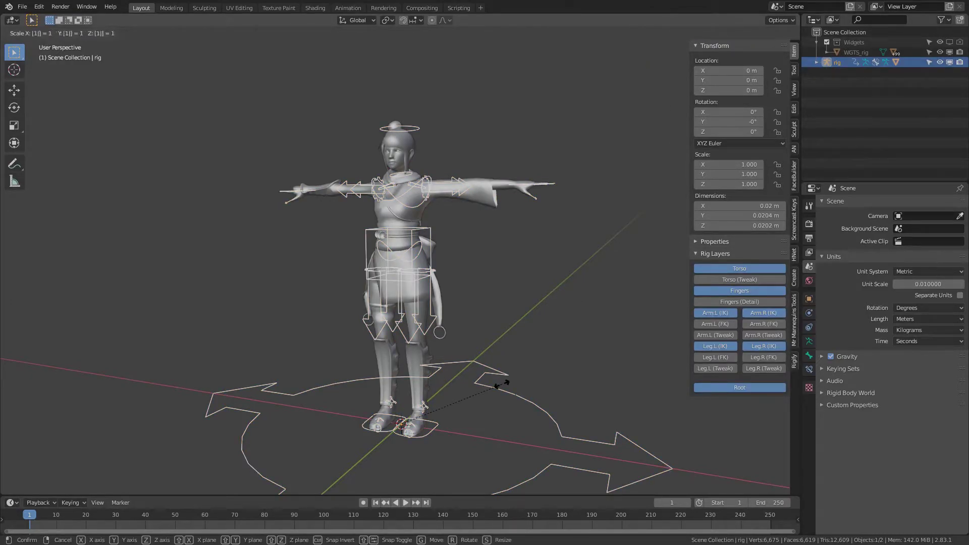
type("00")
key("Return")
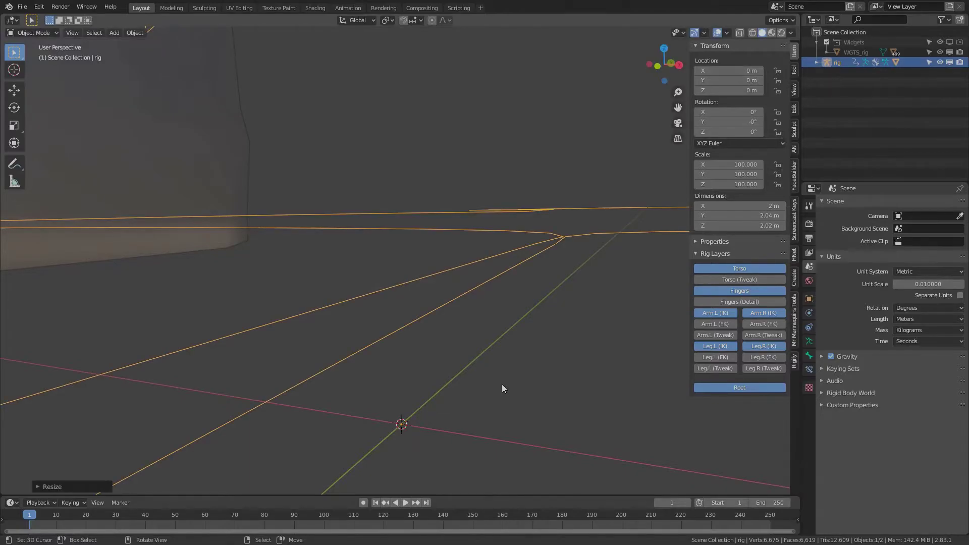
key("KP_Decimal")
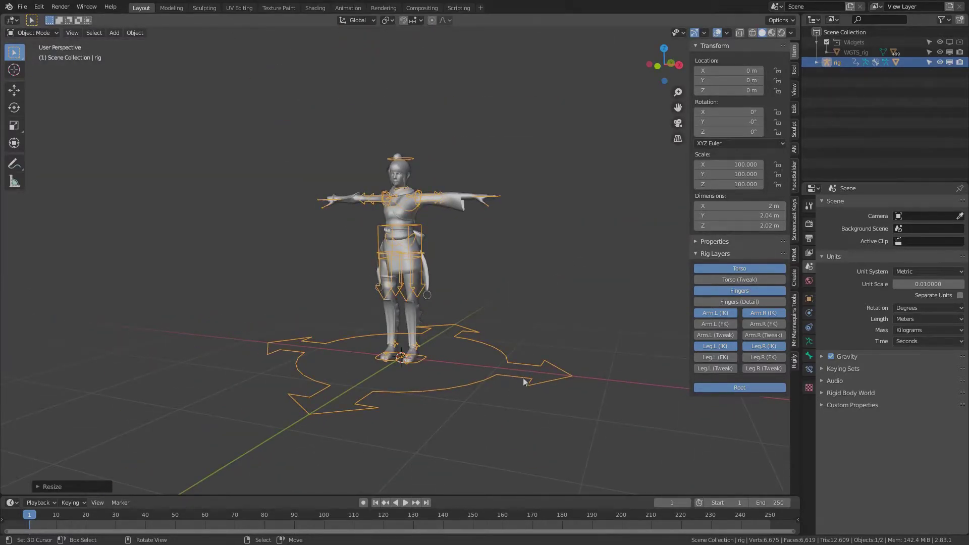
Recheck the mesh's dimensions and scale the rig down freehand by a factor of about 0.84.
left_click(409, 213)
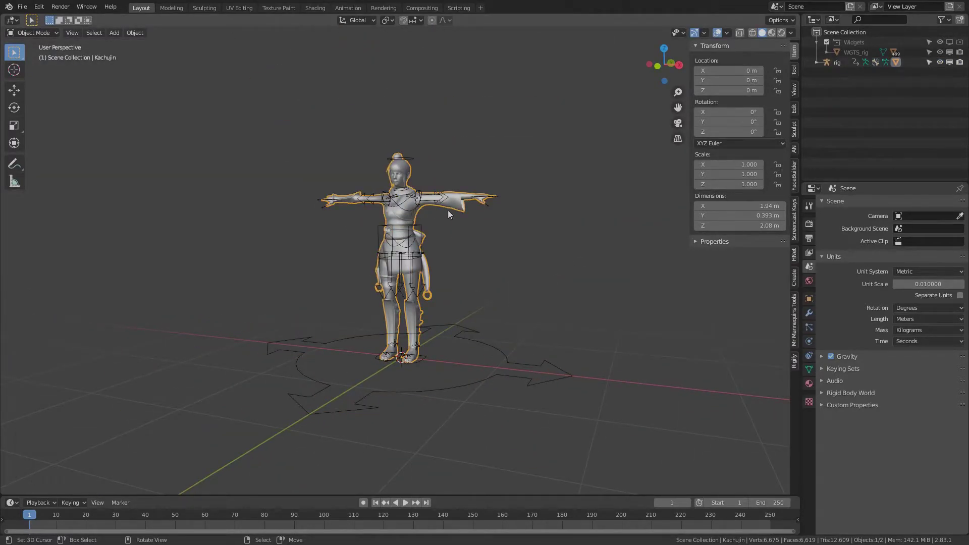
left_click(430, 247)
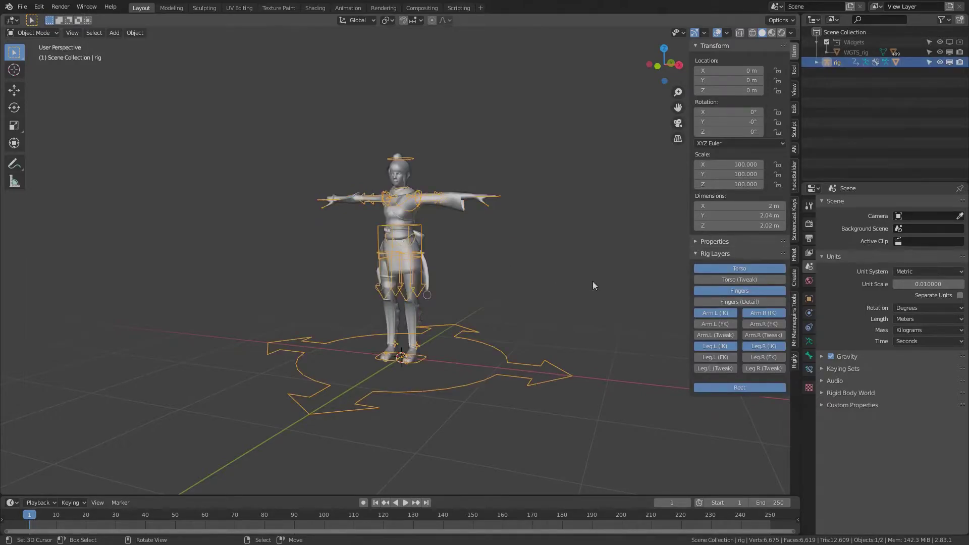
key("s")
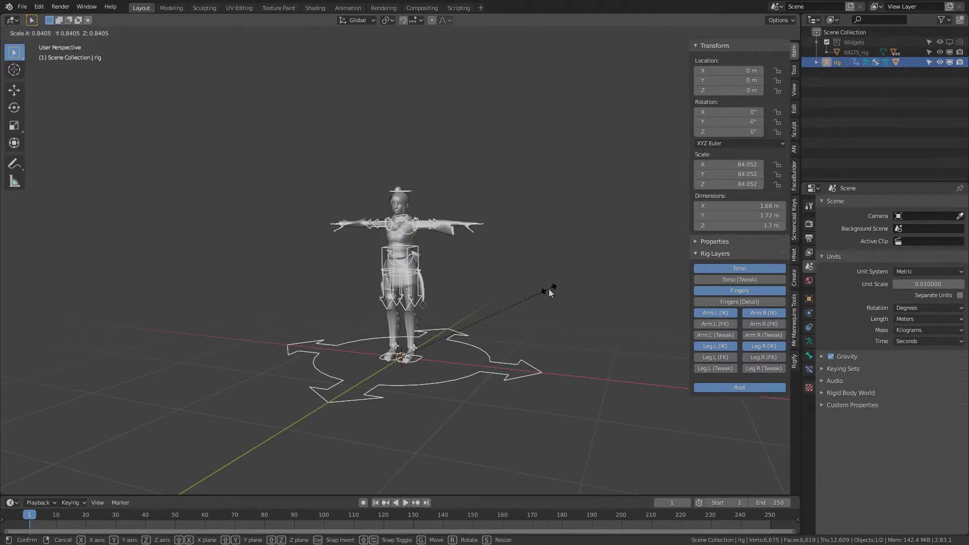
left_click(548, 289)
middle_click_drag(499, 274, 478, 263)
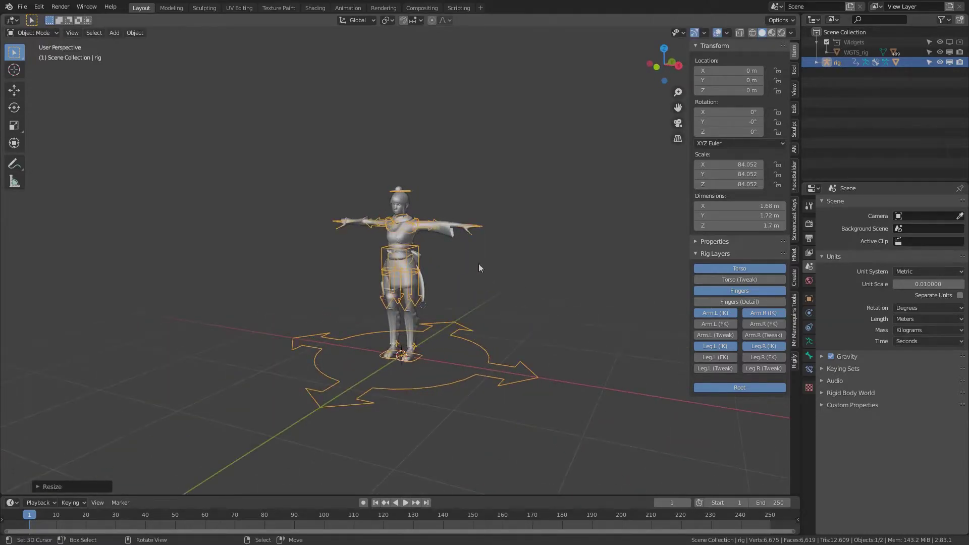
Apply the scale to the Rigify rig and apply all transforms to the character mesh.
left_click(392, 237)
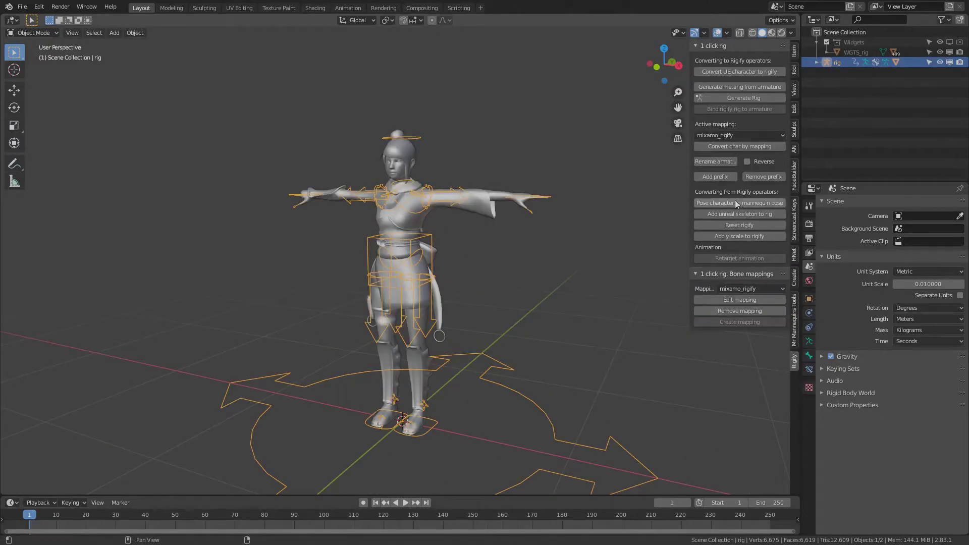
left_click(752, 237)
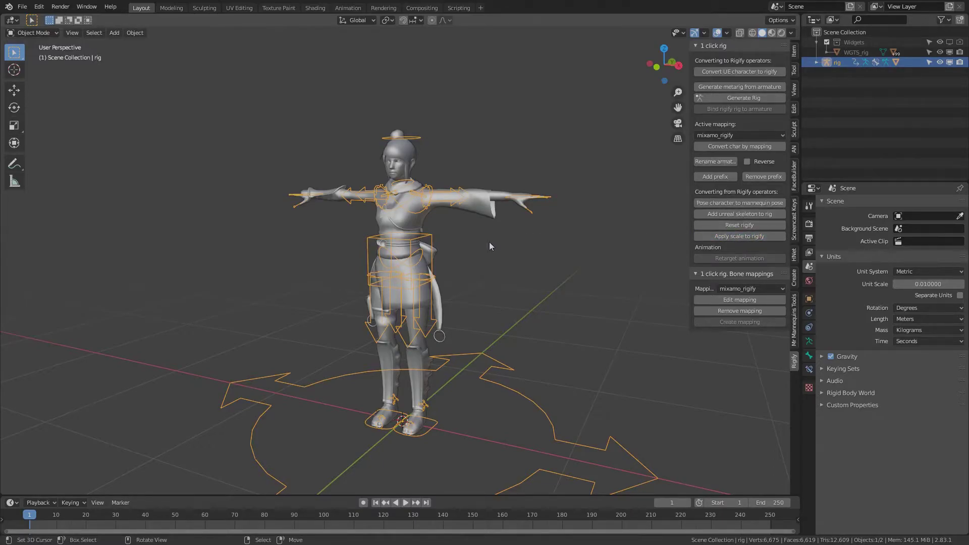
left_click(413, 216)
key("ctrl+a")
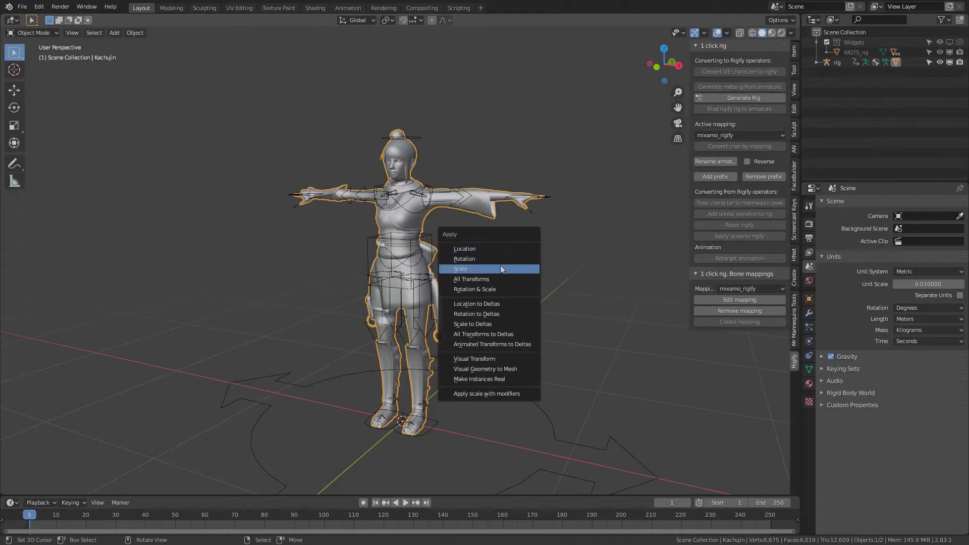
left_click(486, 278)
middle_click_drag(517, 260, 555, 274)
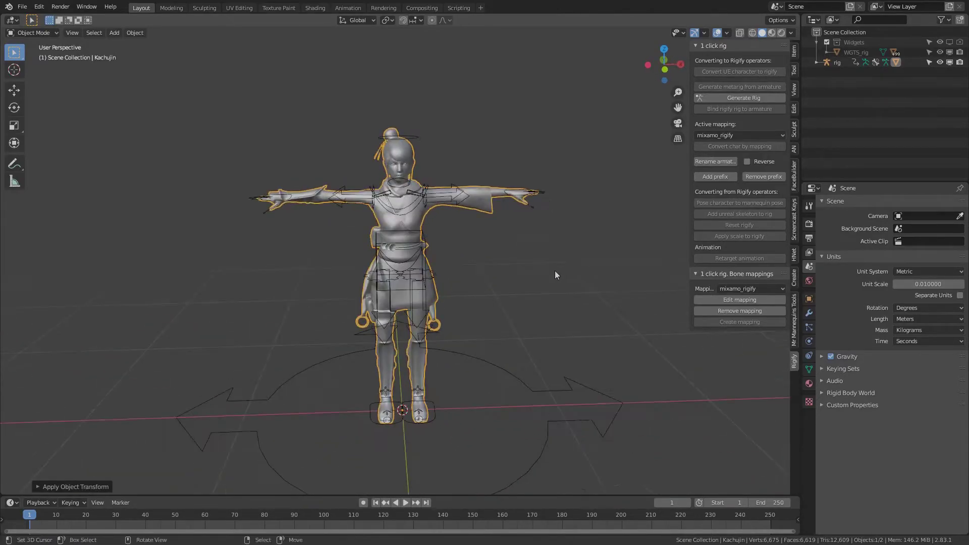
Select the rig and pose the character to the mannequin pose with 1 click rig.
left_click(390, 235)
left_click(417, 231)
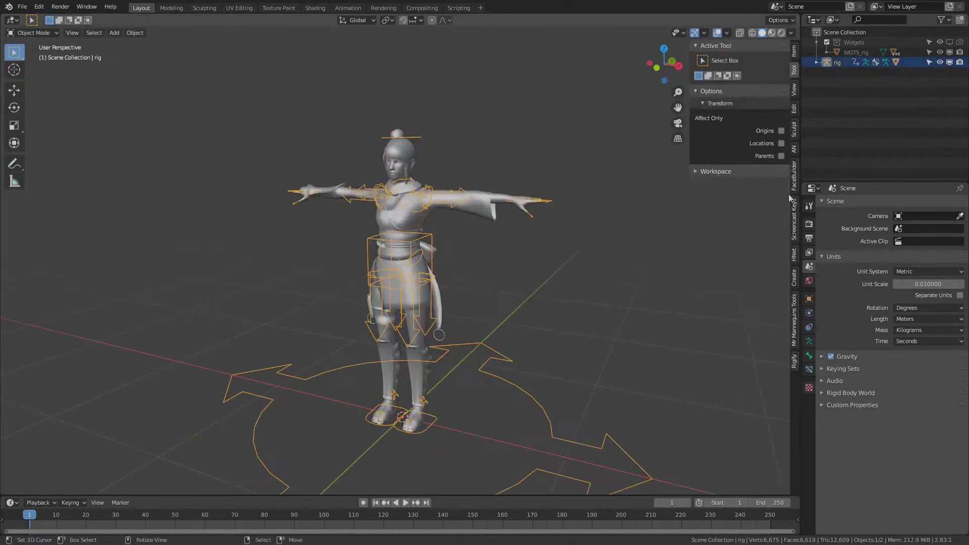
left_click(794, 361)
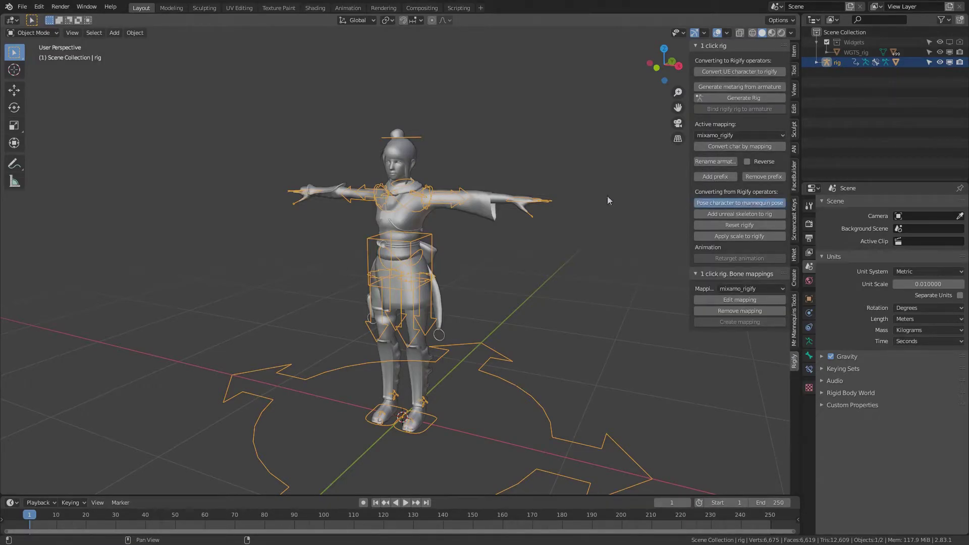
mouse_move(538, 188)
middle_mouse_down()
mouse_move(431, 183)
mouse_move(536, 183)
mouse_move(599, 209)
mouse_move(540, 247)
mouse_move(541, 200)
mouse_move(531, 199)
middle_mouse_up()
key("ctrl+Tab")
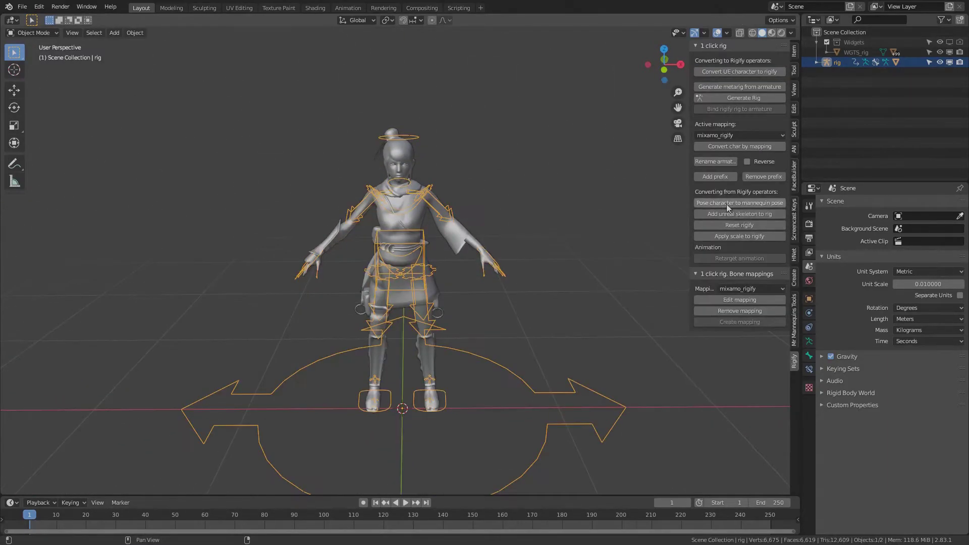
Add the Unreal skeleton to the posed rig.
left_click(749, 217)
key("ctrl+Tab")
left_click(457, 281)
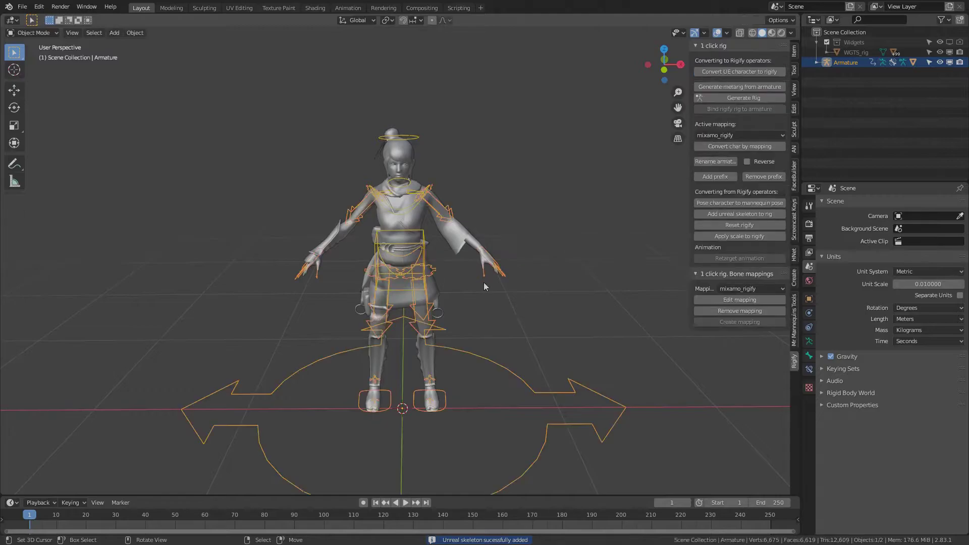
Show the armature bone layer that holds the added Unreal skeleton and view it on the character.
left_click(808, 341)
left_click(899, 264, "shift")
mouse_move(544, 299)
middle_mouse_down()
mouse_move(413, 298)
mouse_move(508, 298)
middle_mouse_up()
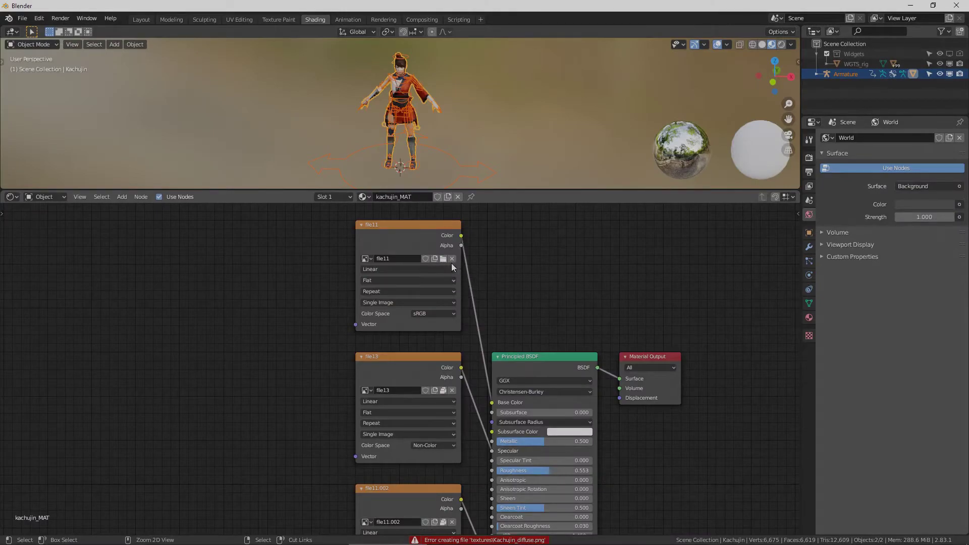
Unpack the file11, file13 and file11.002 textures of kachujin_MAT to their original location, creating the files when necessary.
left_click(443, 259)
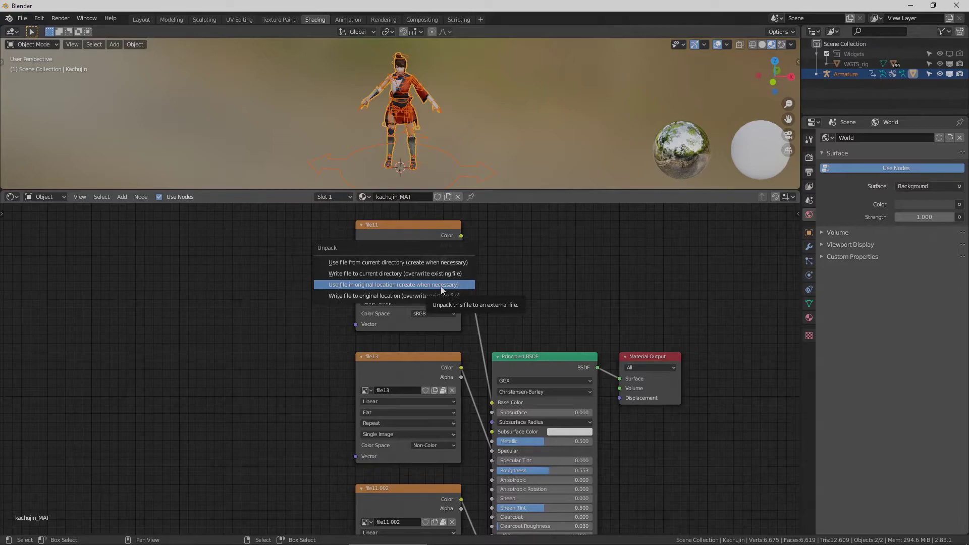
left_click(441, 286)
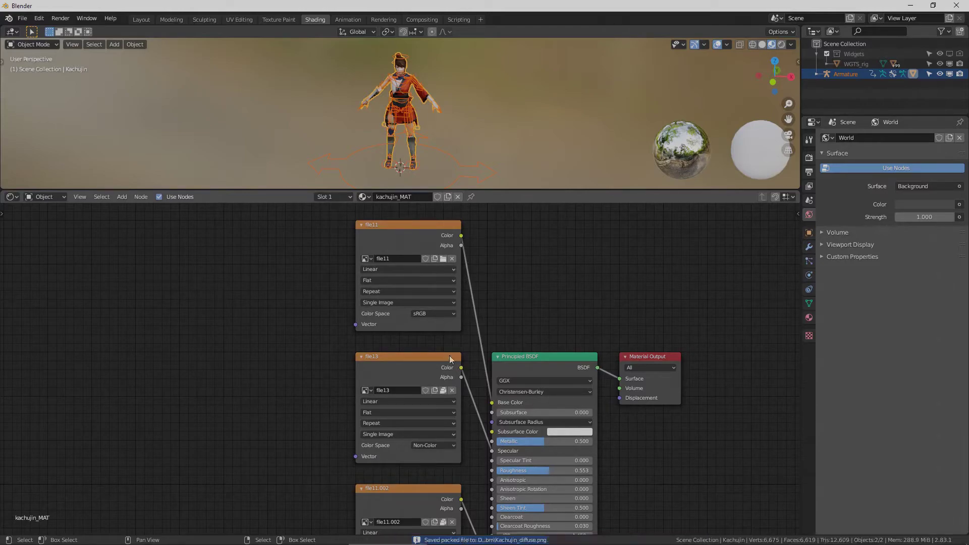
left_click(444, 394)
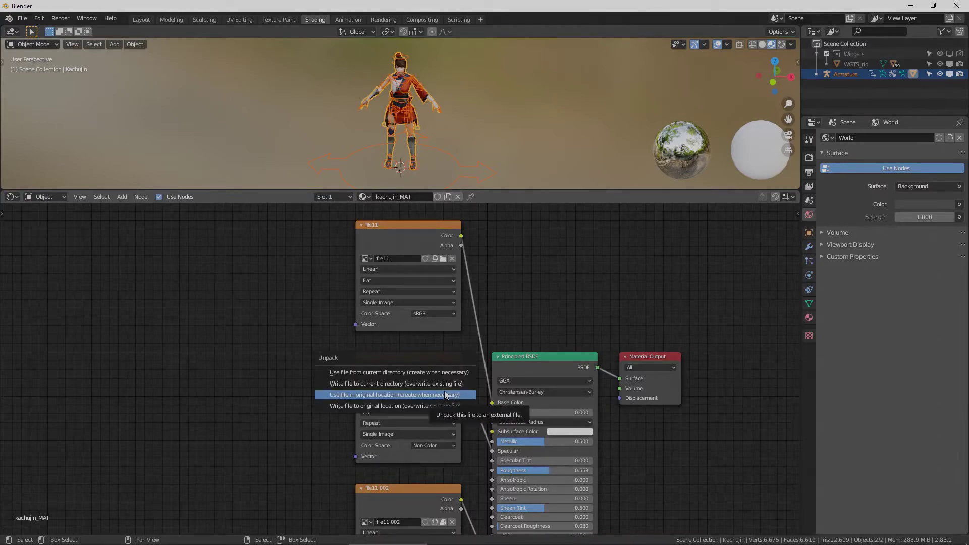
left_click(444, 394)
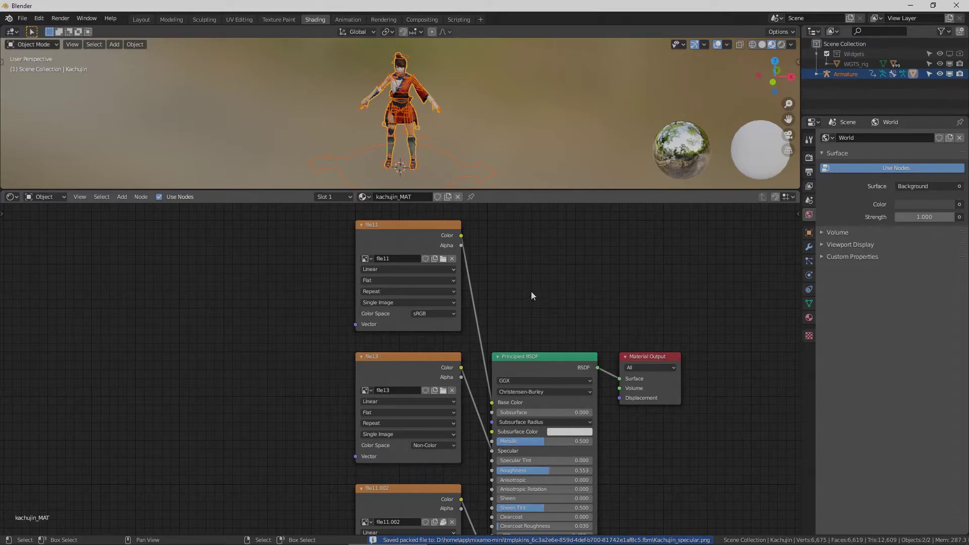
left_click_drag(529, 278, 486, 204)
mouse_move(549, 286)
middle_mouse_down()
mouse_move(506, 513)
mouse_move(506, 477)
middle_mouse_up()
left_click(402, 386)
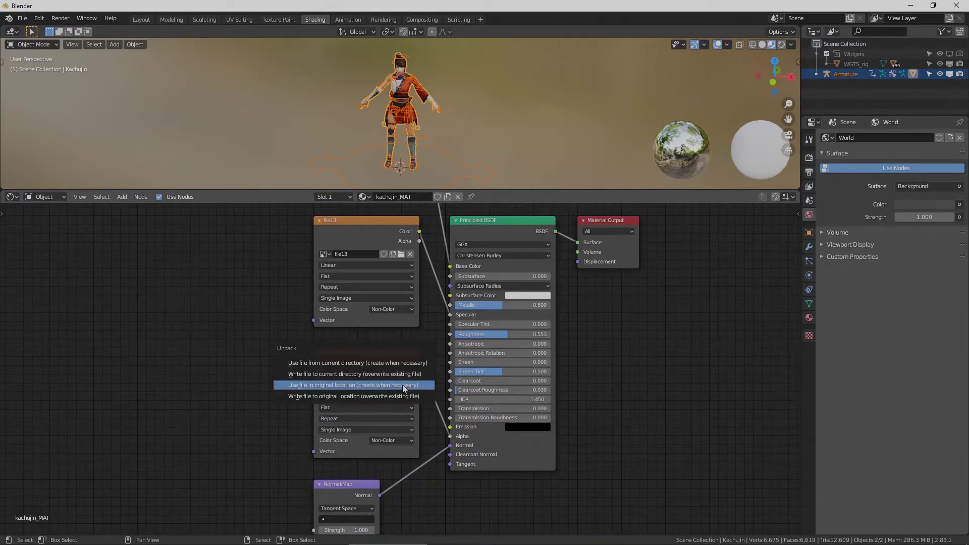
left_click(396, 390)
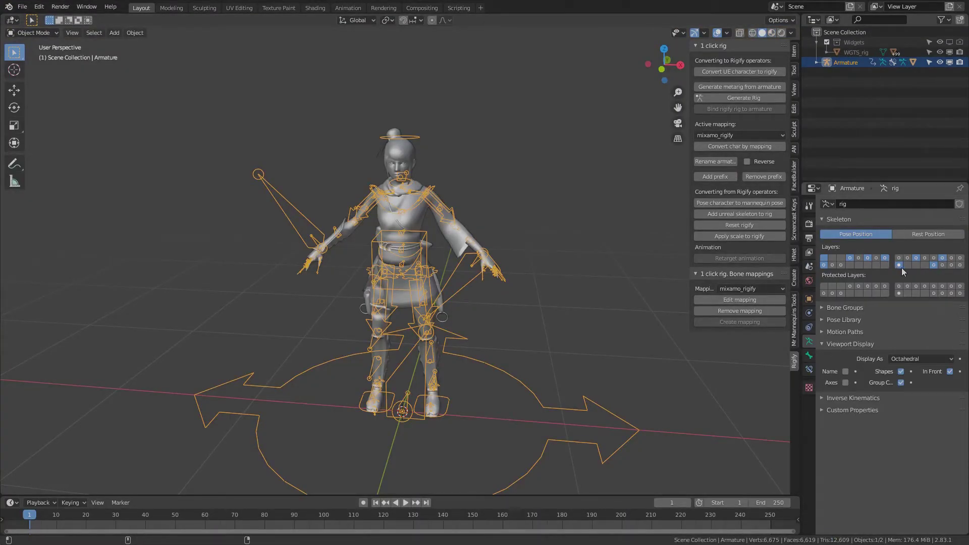
Hide the Unreal skeleton's bone layer and add the Kachujin mesh to the rig selection.
left_click(898, 265)
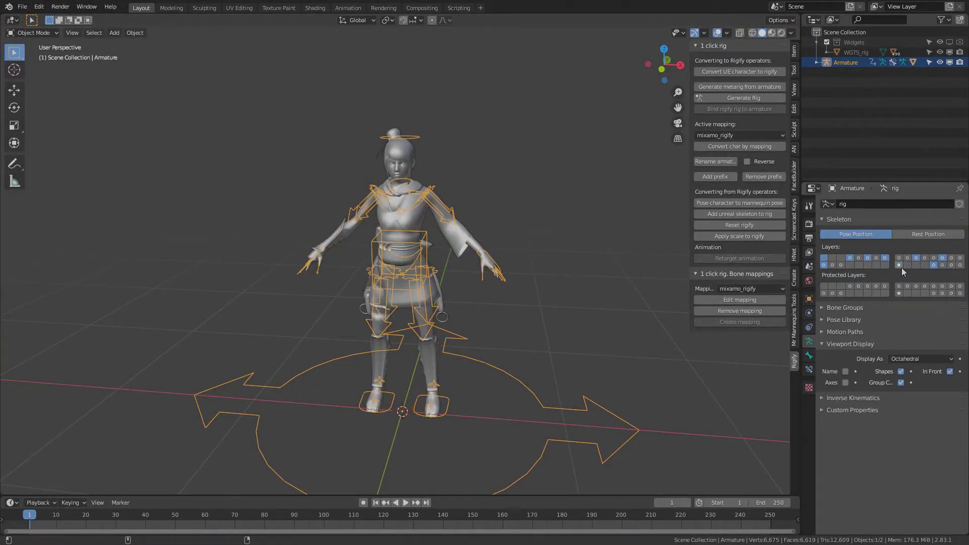
middle_click_drag(535, 298, 487, 284)
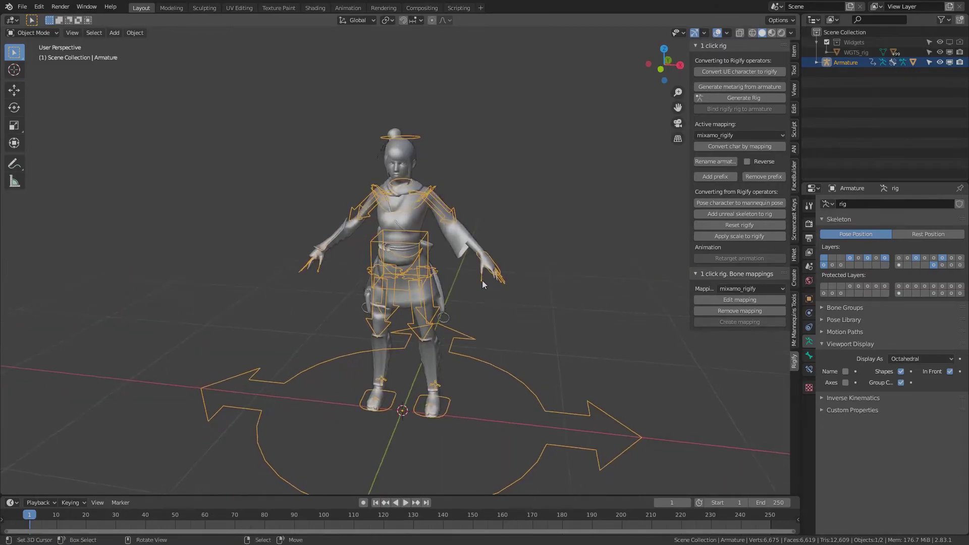
left_click(396, 220, "shift")
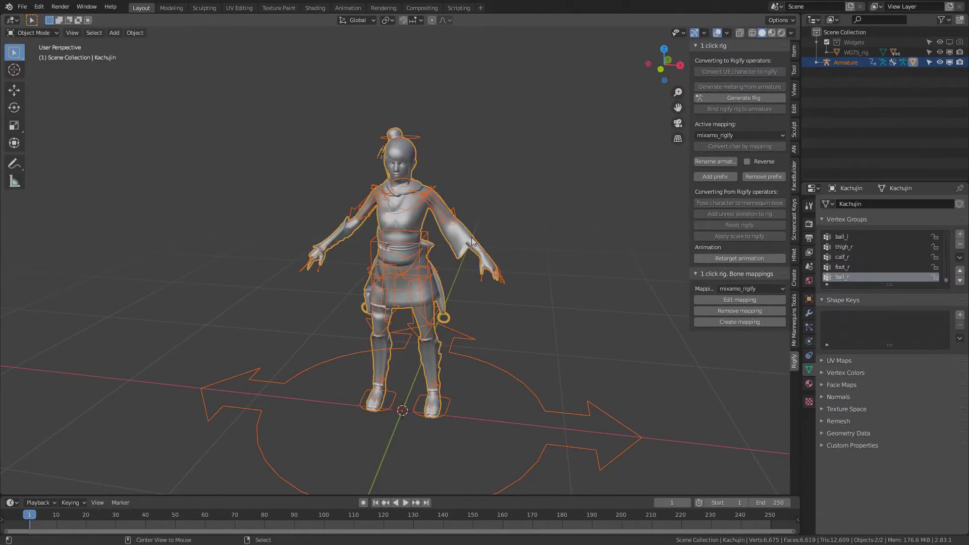
Set up an FBX export named 1_click_mixamo for selected objects, with only deform bones, no leaf bones and no baked animation.
key("alt+e")
left_click(264, 408)
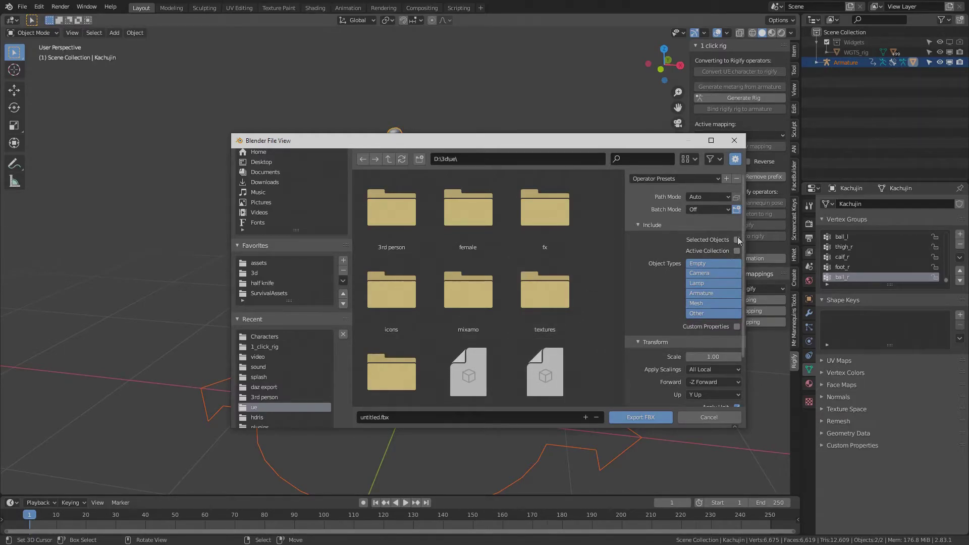
scroll(718, 323, "down", 3)
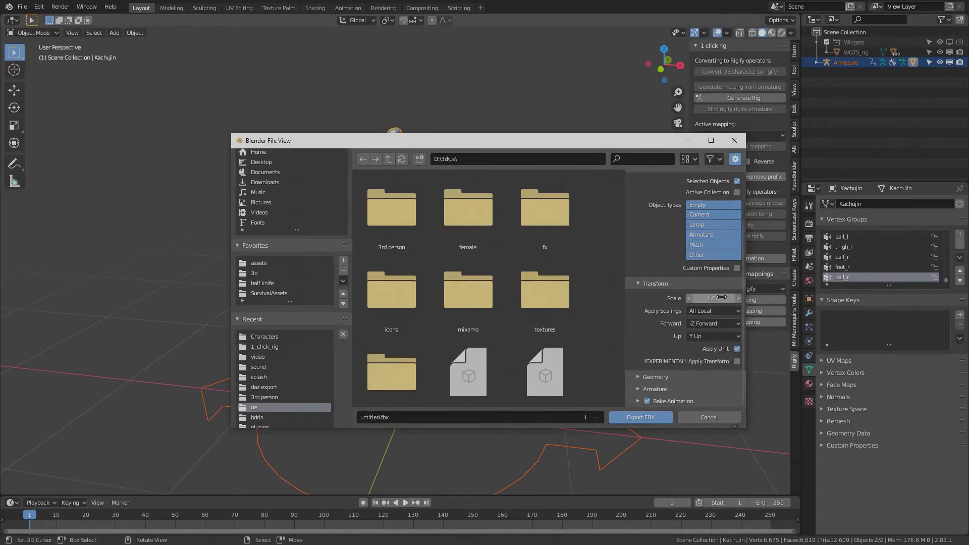
left_click(659, 378)
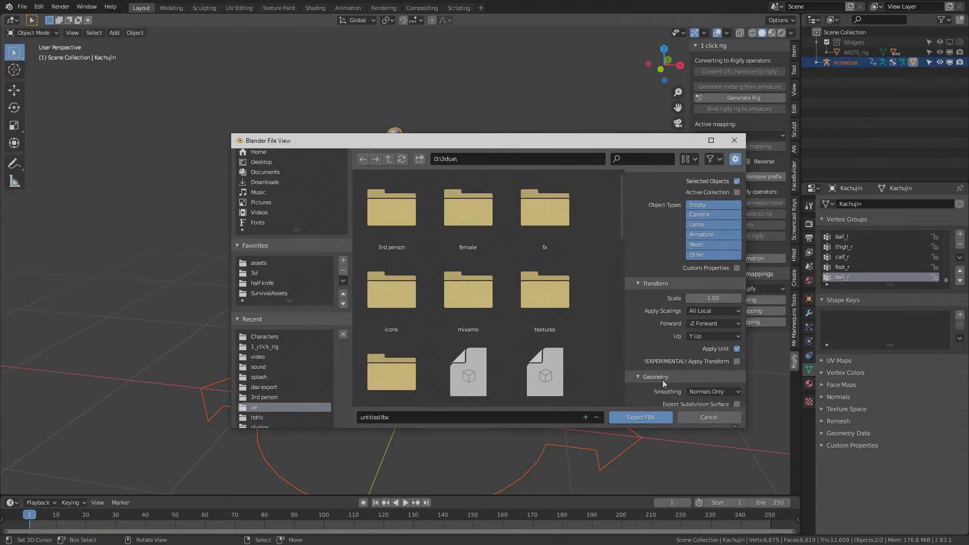
scroll(696, 377, "down", 3)
left_click(713, 323)
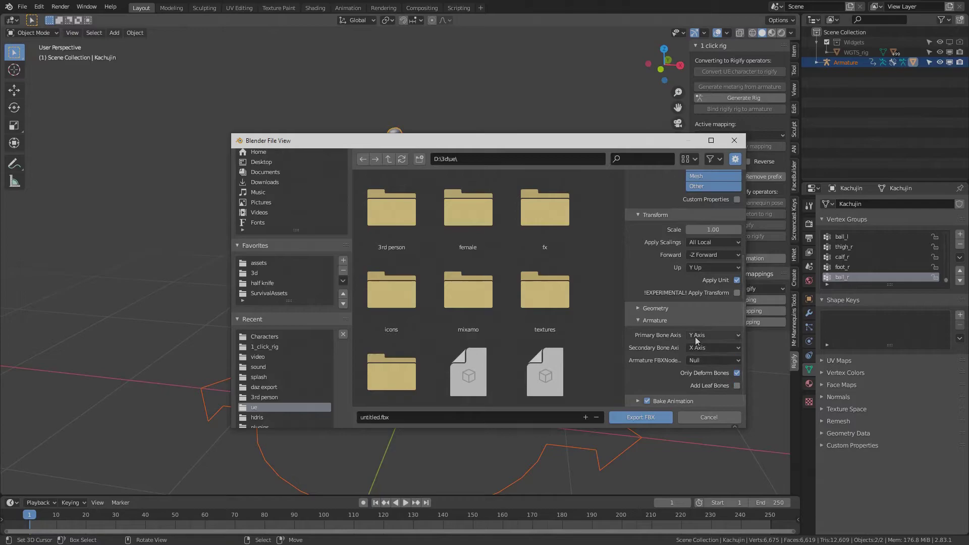
left_click(682, 318)
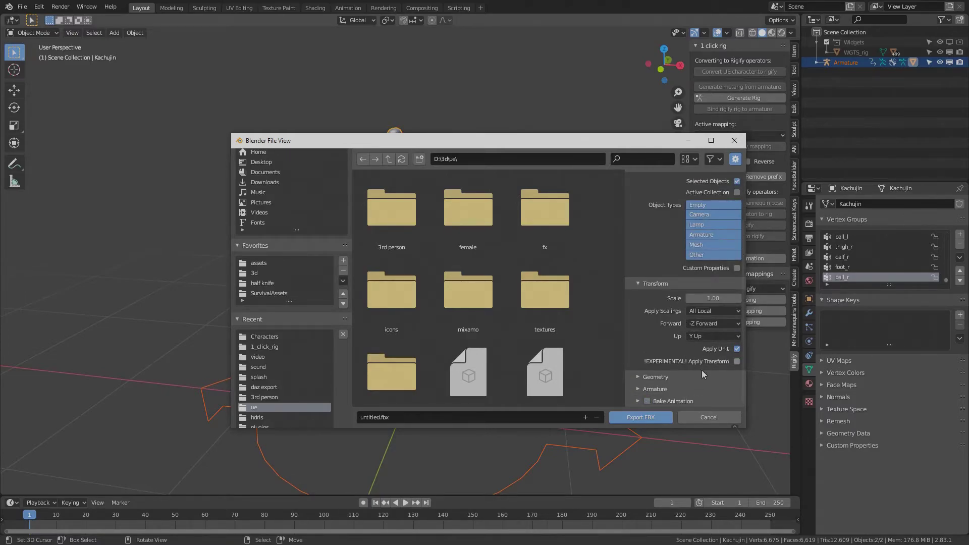
scroll(698, 388, "up", 3)
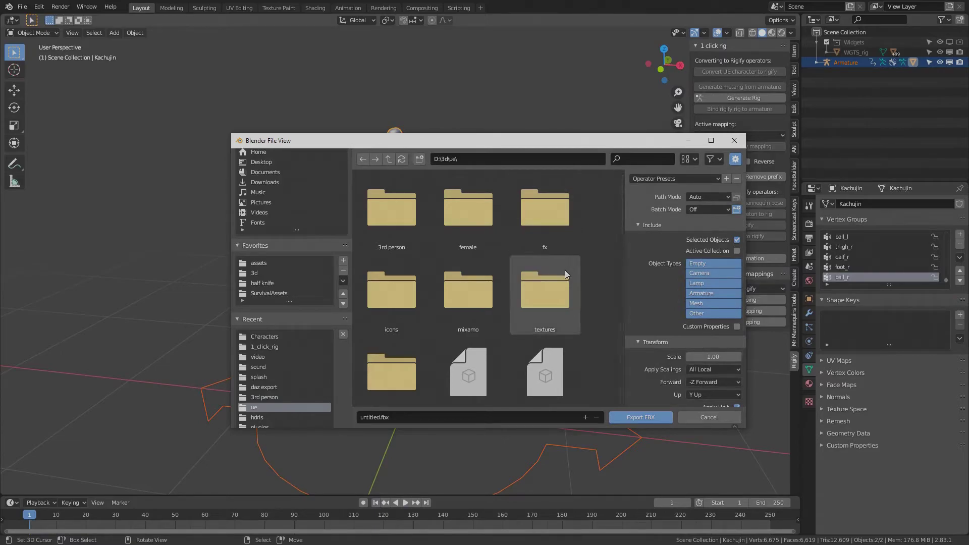
left_click(394, 417)
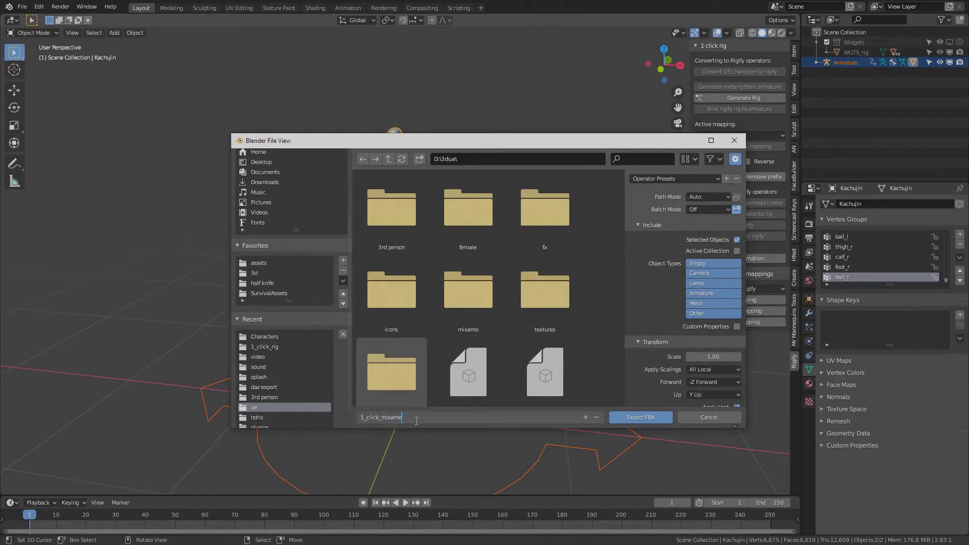
key("Return")
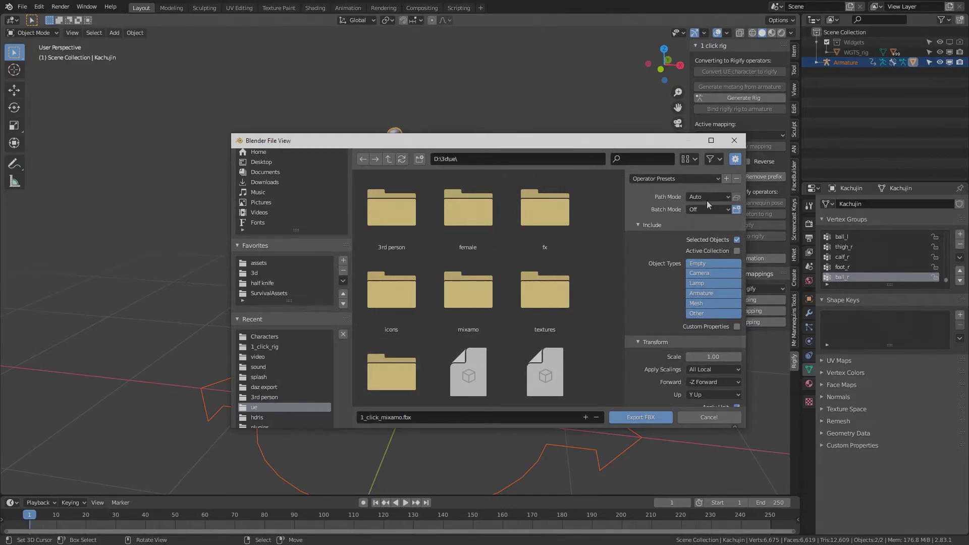
Apply the Ue Export operator preset and export the FBX file to the ue folder.
left_click(726, 179)
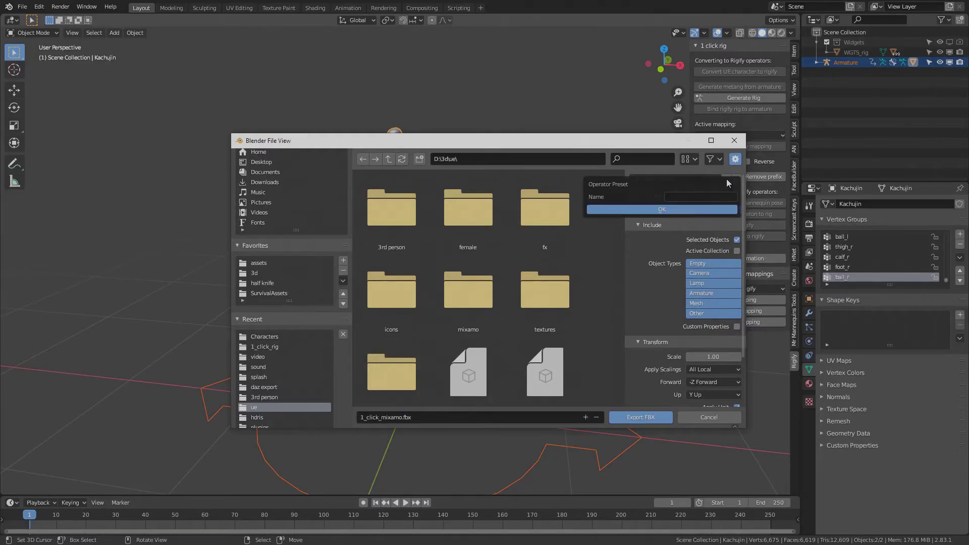
left_click(678, 209)
left_click(676, 178)
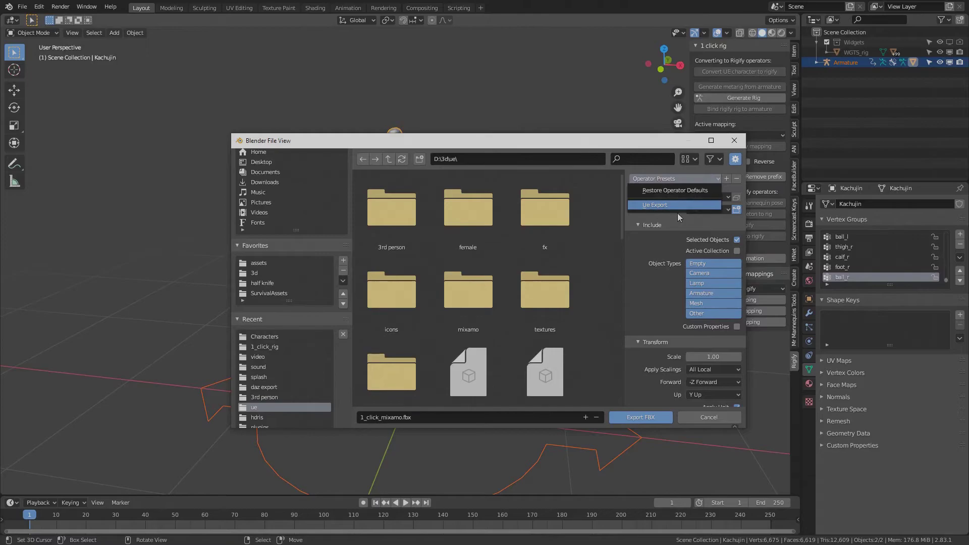
left_click(679, 206)
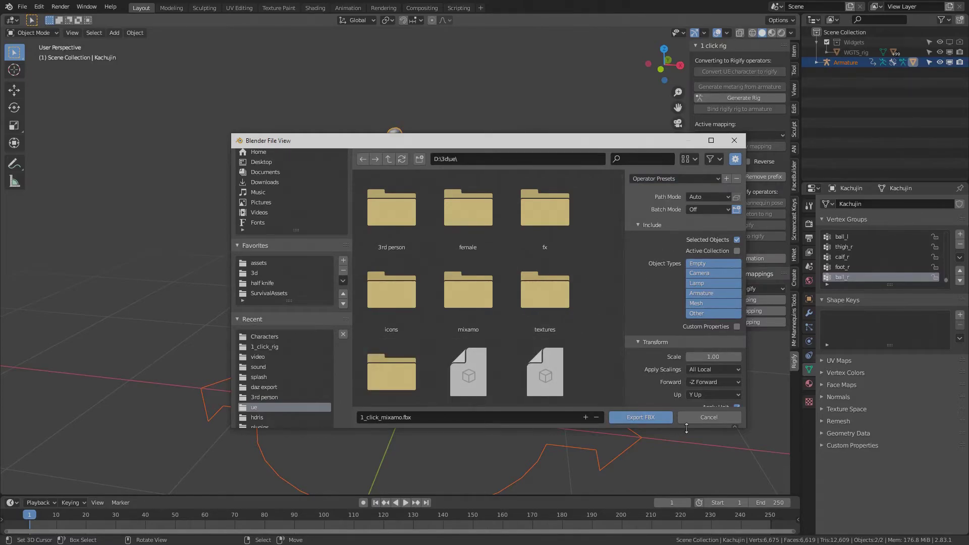
left_click(622, 418)
mouse_move(502, 255)
middle_mouse_down()
mouse_move(474, 258)
mouse_move(506, 261)
middle_mouse_up()
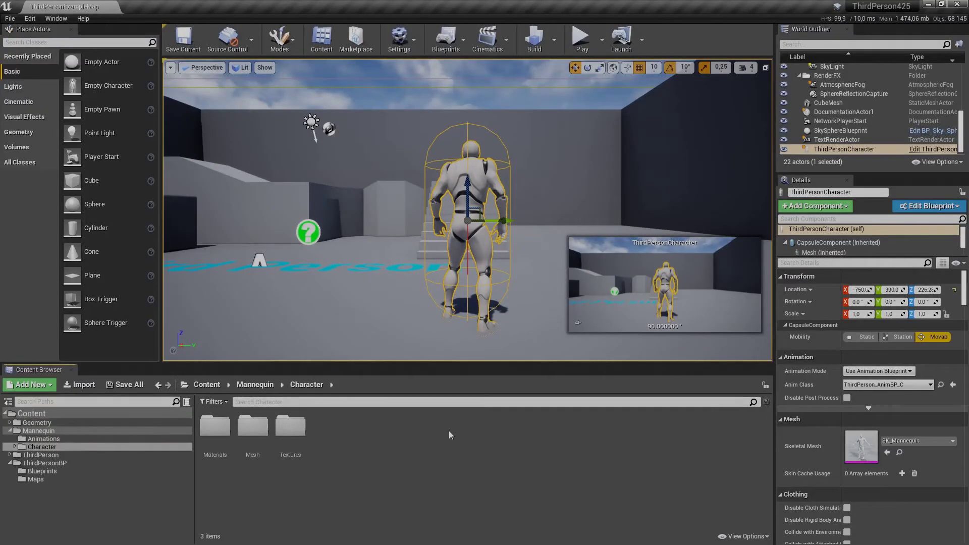
Switch to Unreal Editor, create a folder named MixamoCharacter inside Mannequin/Character and open it.
right_click(381, 423)
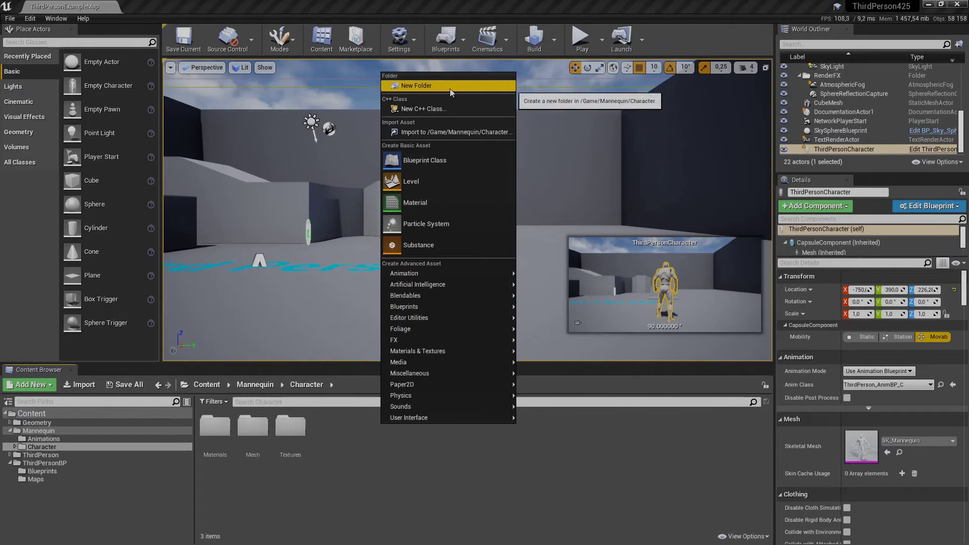
left_click(424, 85)
type("Mixam")
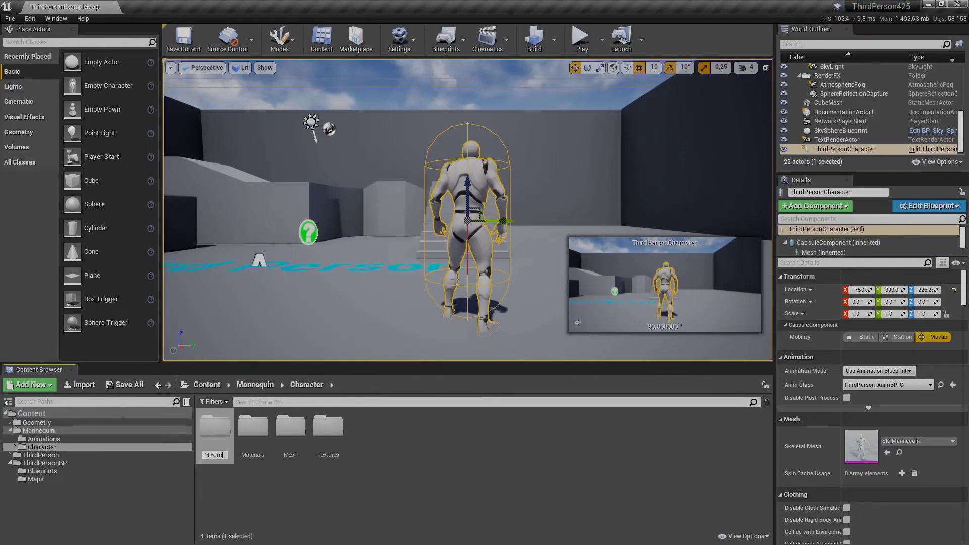
type("oCharacter")
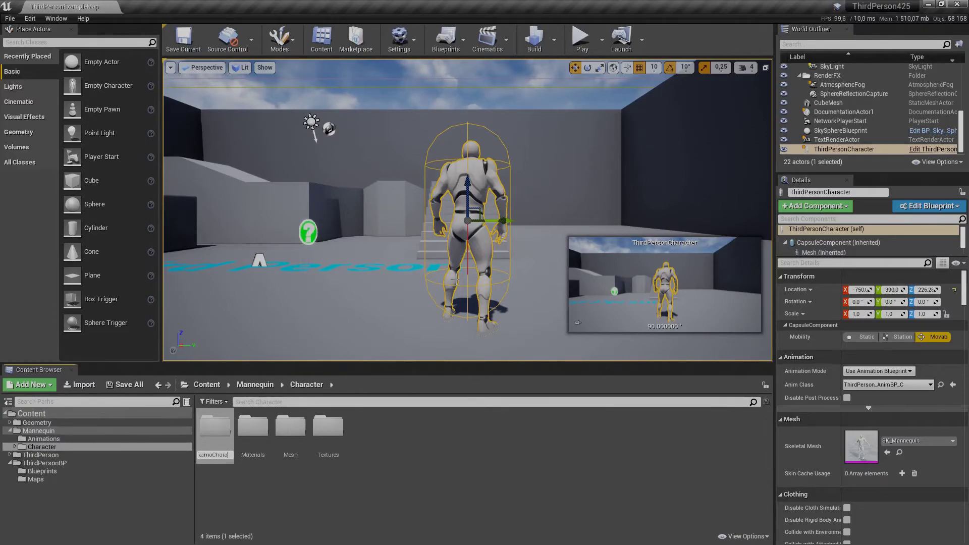
key("Return")
double_click(290, 432)
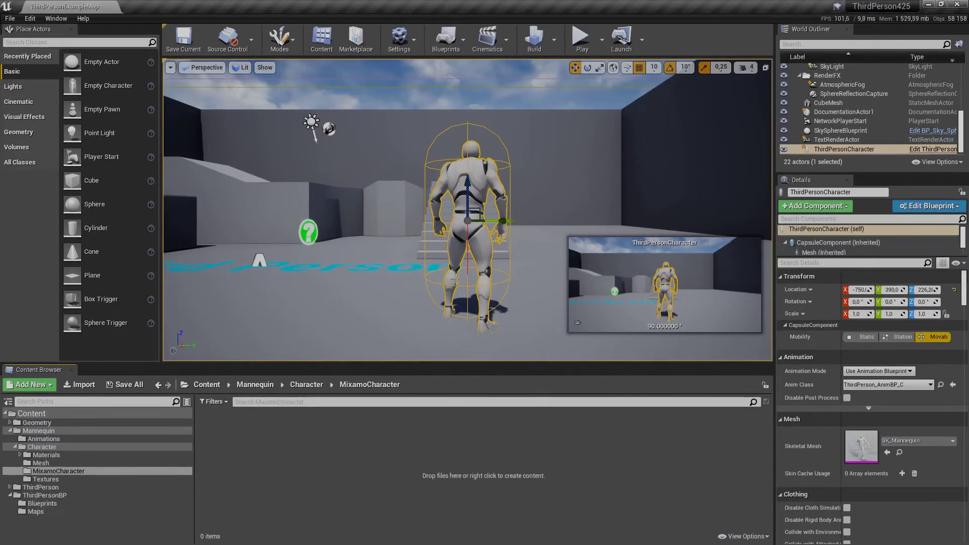
Import the 1_click_mixamo FBX as a skeletal mesh using UE4_Mannequin_Skeleton and inspect the imported mesh.
left_click(79, 384)
left_click(176, 158)
left_click(399, 255)
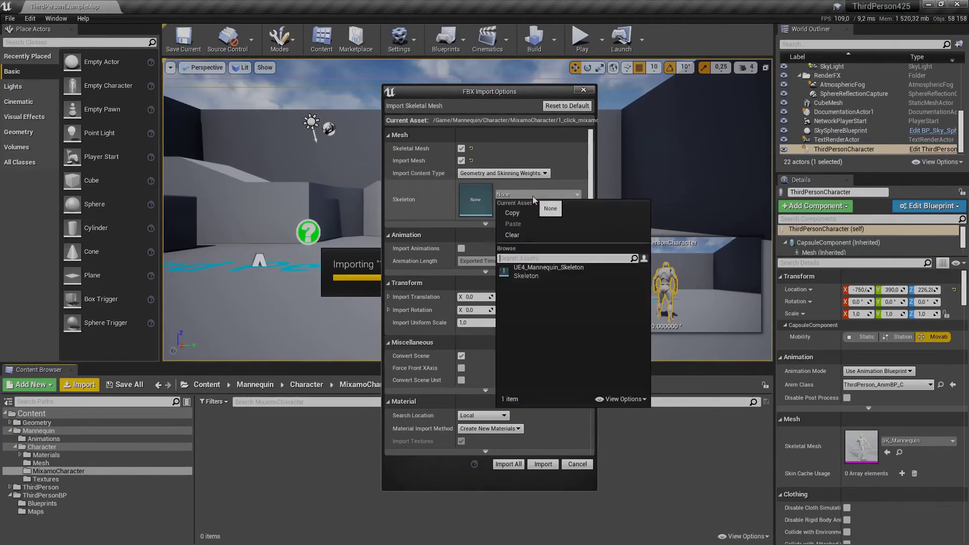
left_click(532, 199)
left_click(527, 271)
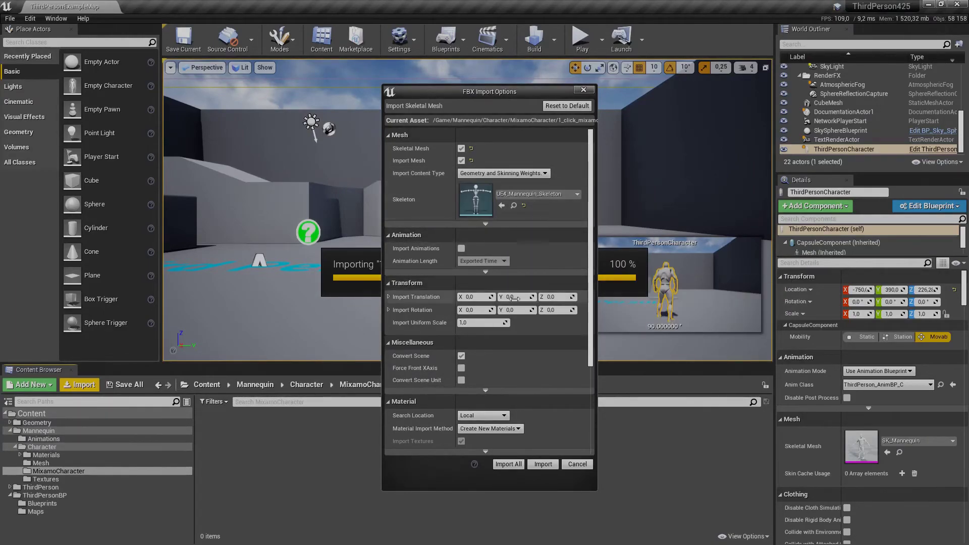
scroll(502, 262, "down", 3)
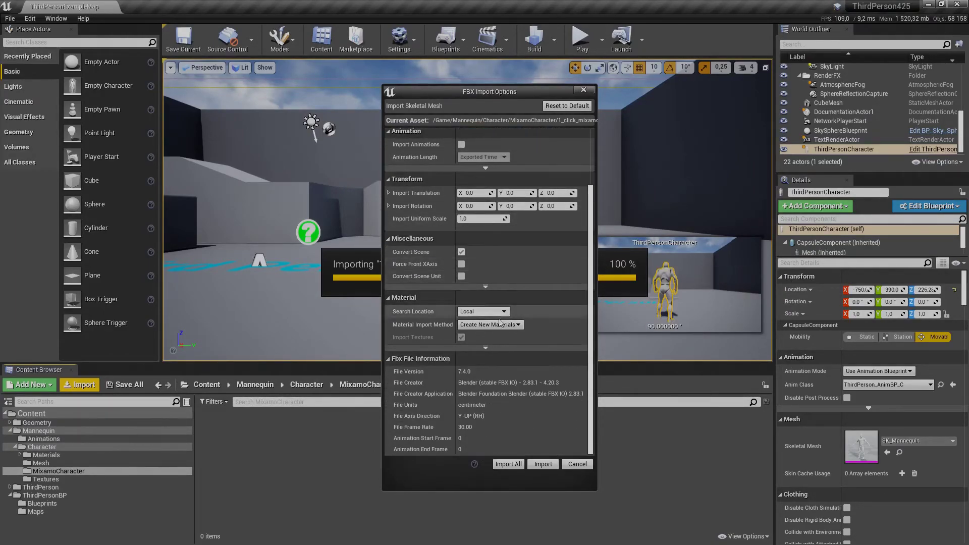
left_click(543, 464)
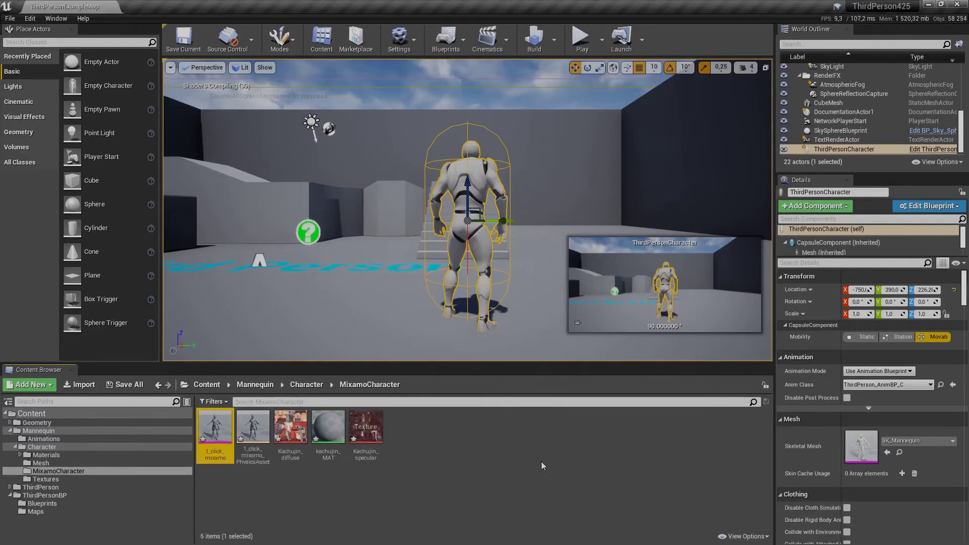
double_click(229, 429)
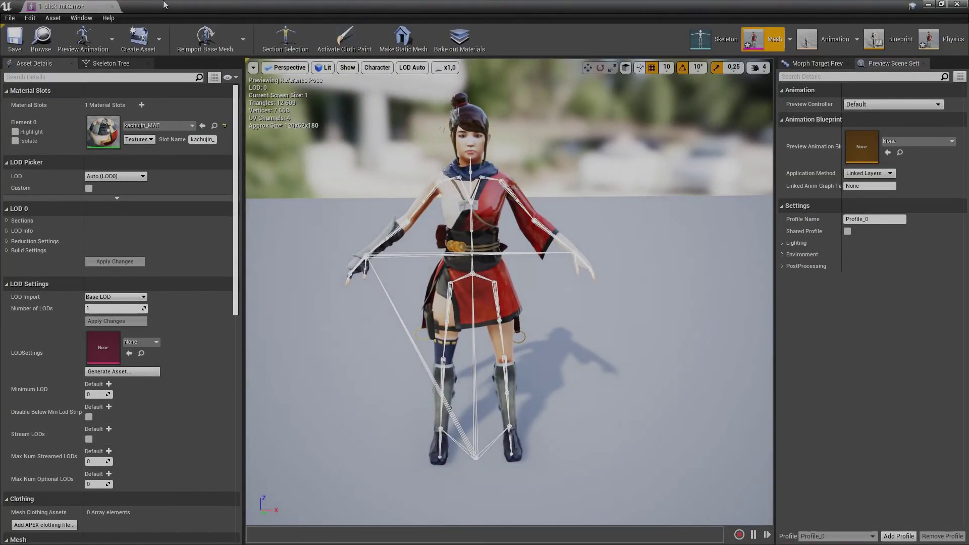
left_click(113, 7)
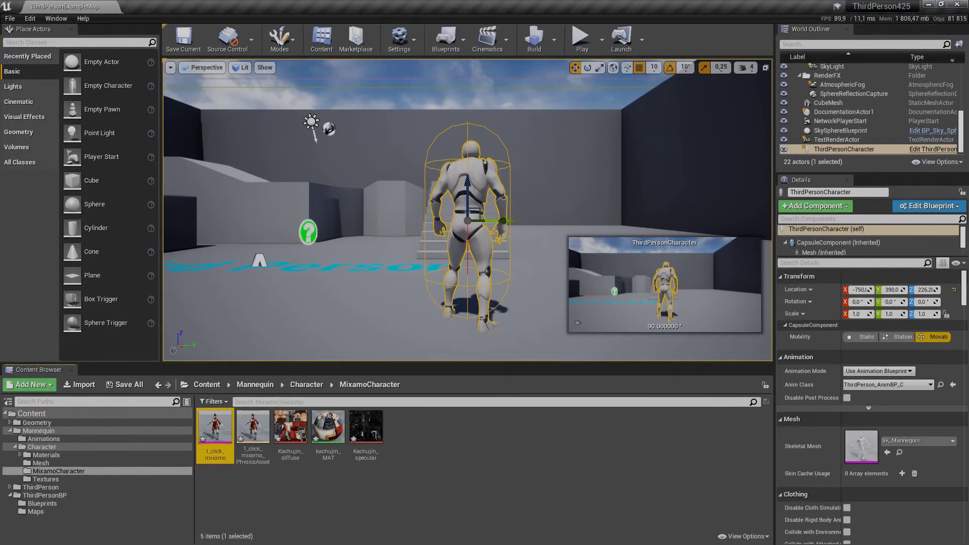
In the ThirdPersonCharacter blueprint, set the inherited Mesh component's skeletal mesh to 1_click_mixamo, compile the blueprint and close it.
key("ctrl+b")
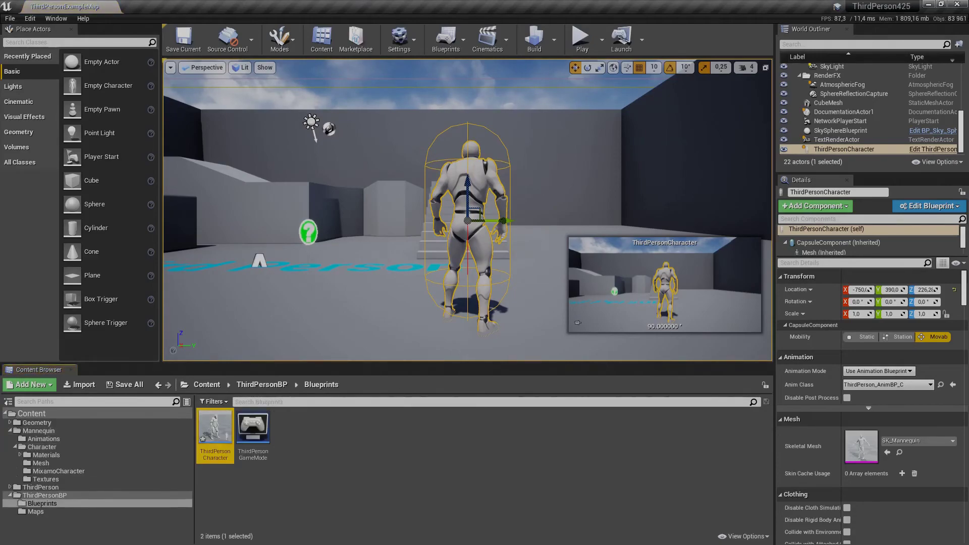
double_click(212, 433)
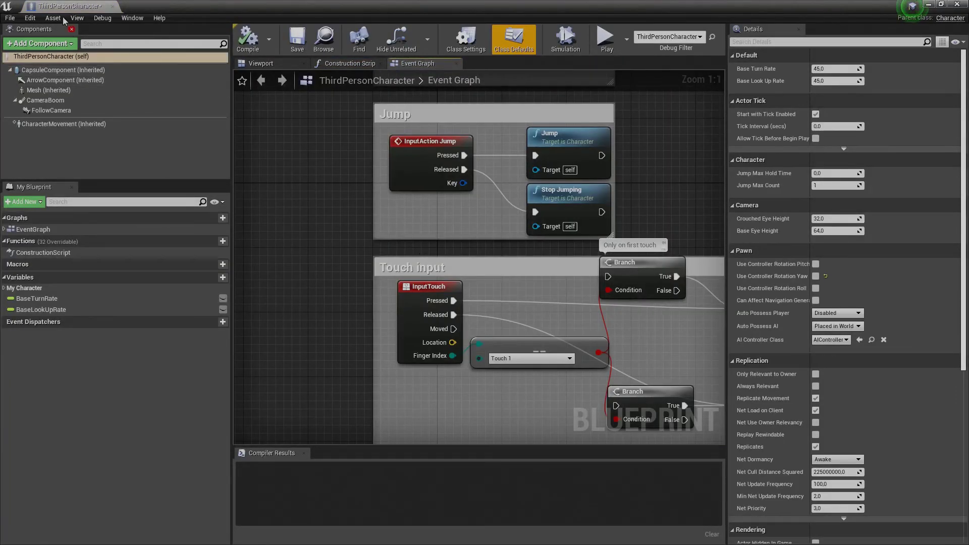
left_click(48, 90)
left_click(889, 296)
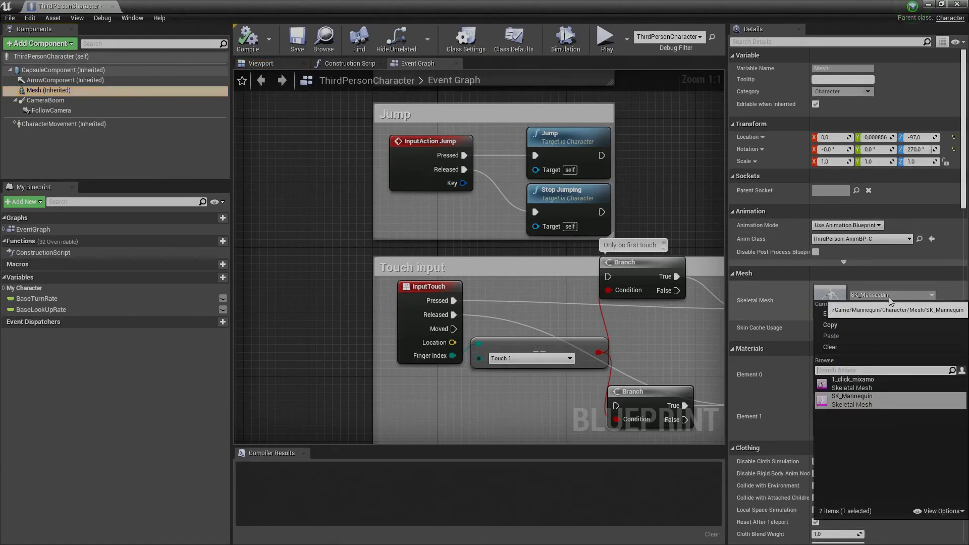
left_click(863, 386)
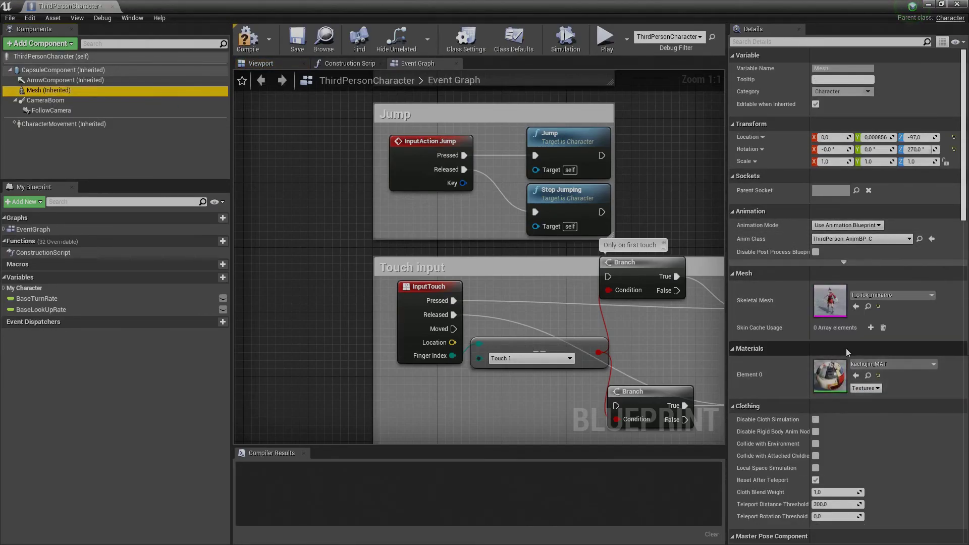
key("F7")
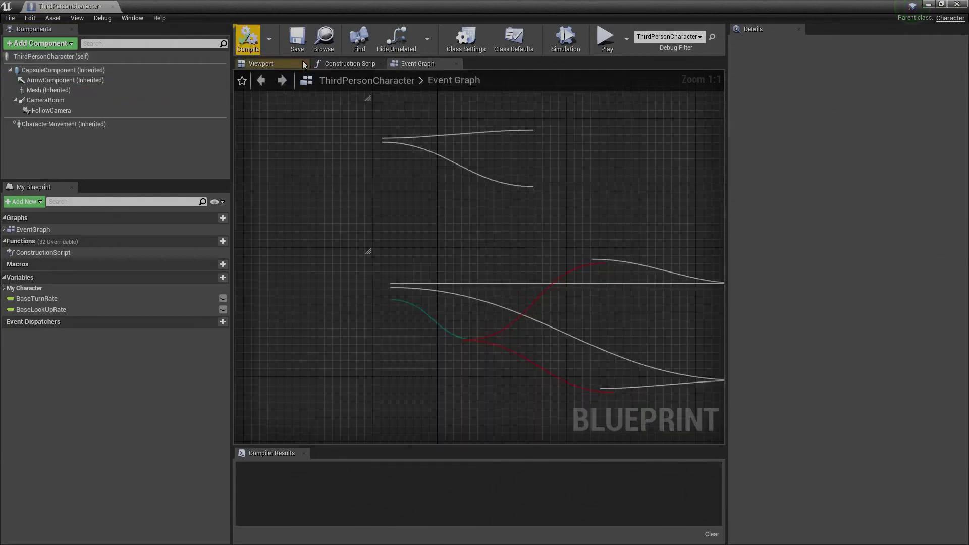
left_click(112, 6)
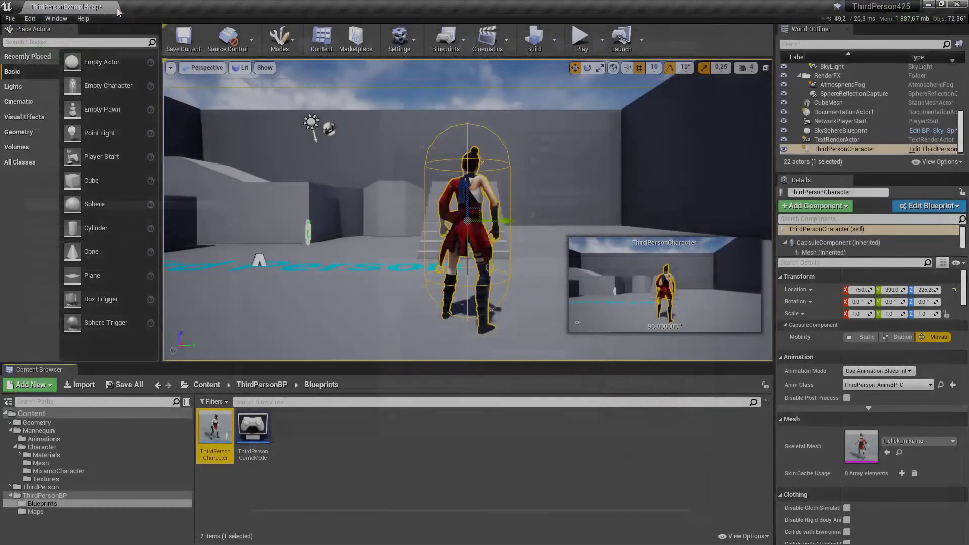
Play the level in the viewport and run the character around and up the stairs to check its animations.
left_click(581, 39)
left_click(577, 87)
key("w")
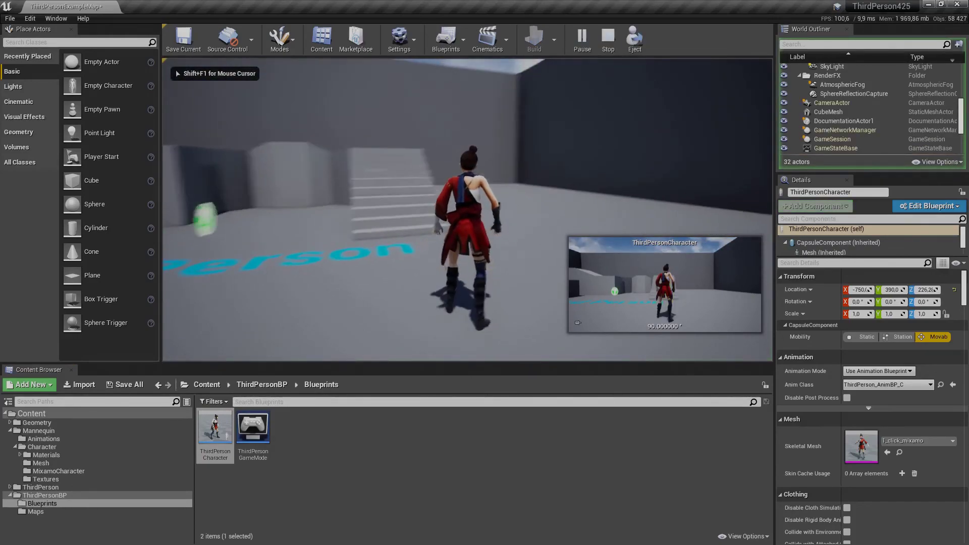
key("w")
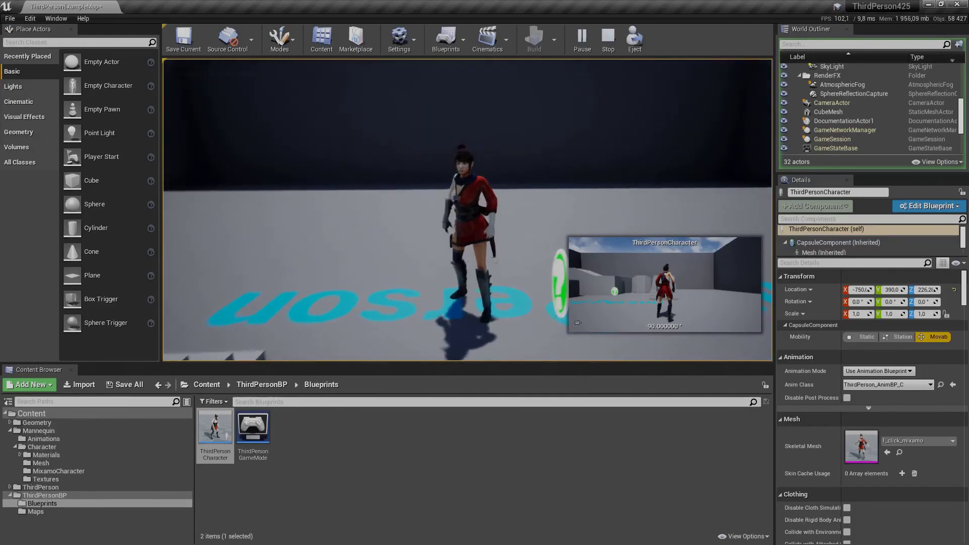
key("w")
key("w")
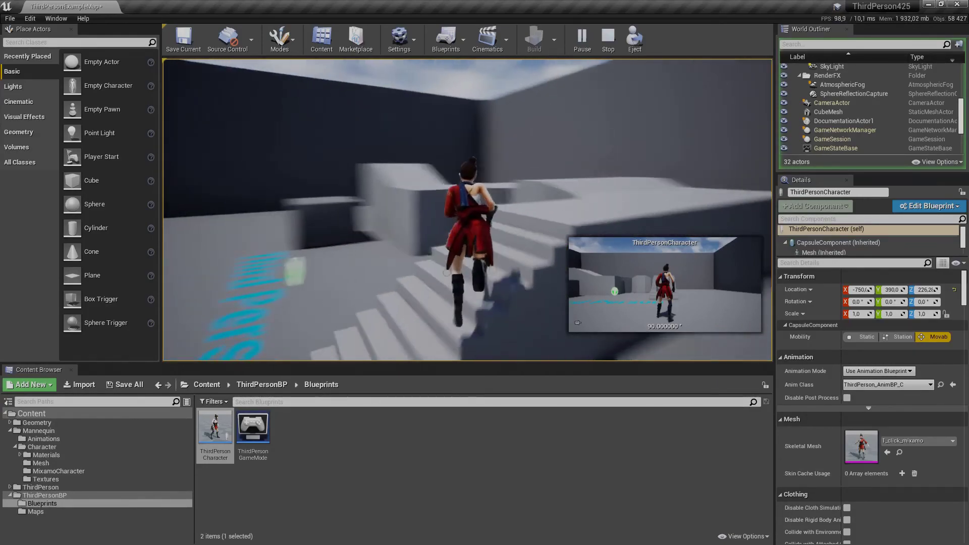
key("w")
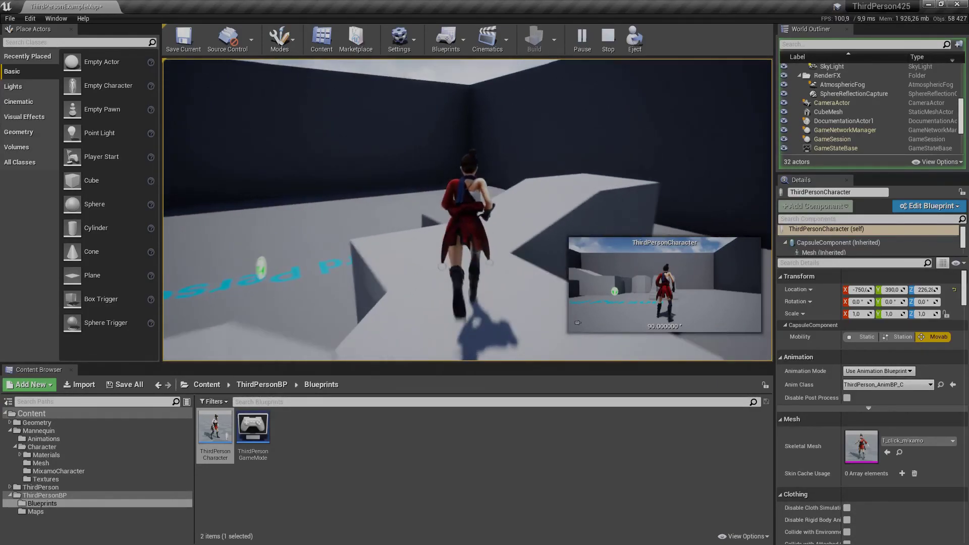
key("w")
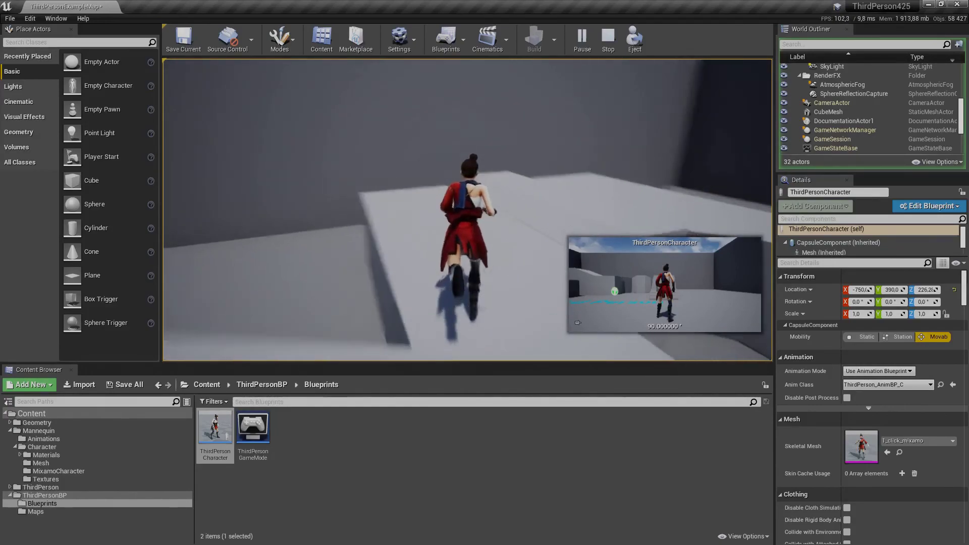
key("w")
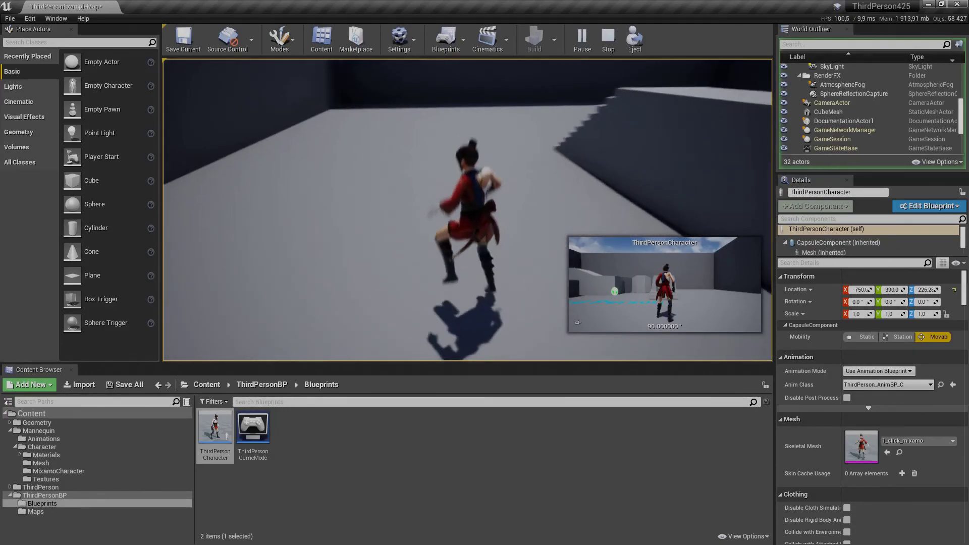